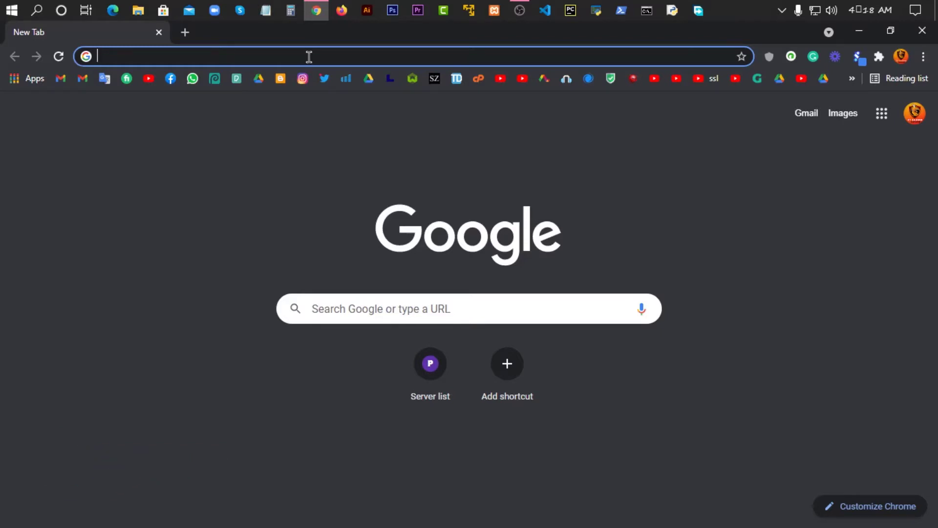
- Open the photopea.com online photo editor in the browser
click(309, 57)
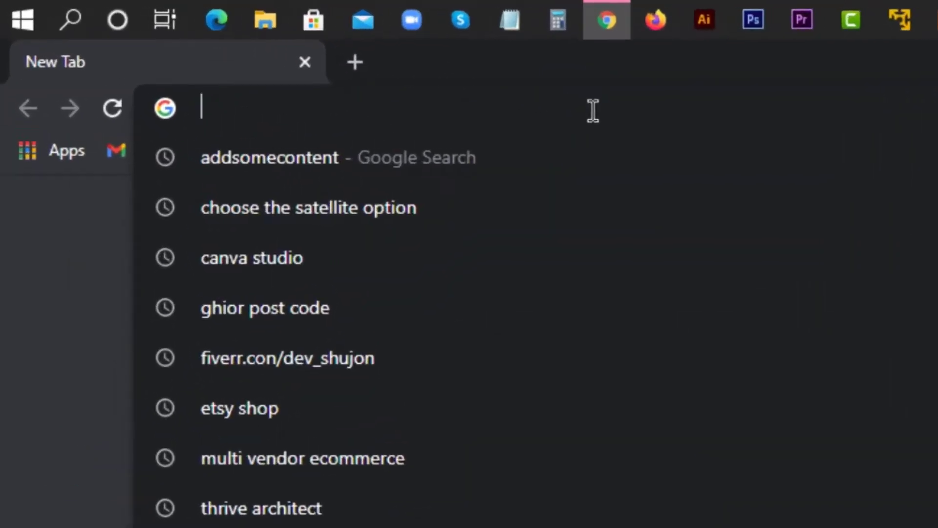
text(photope)
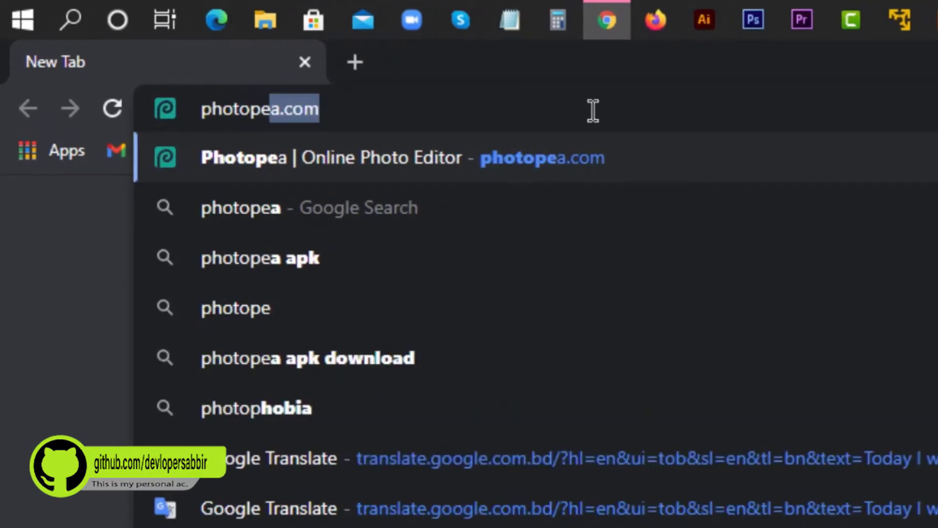
text(a.co)
key(Return)
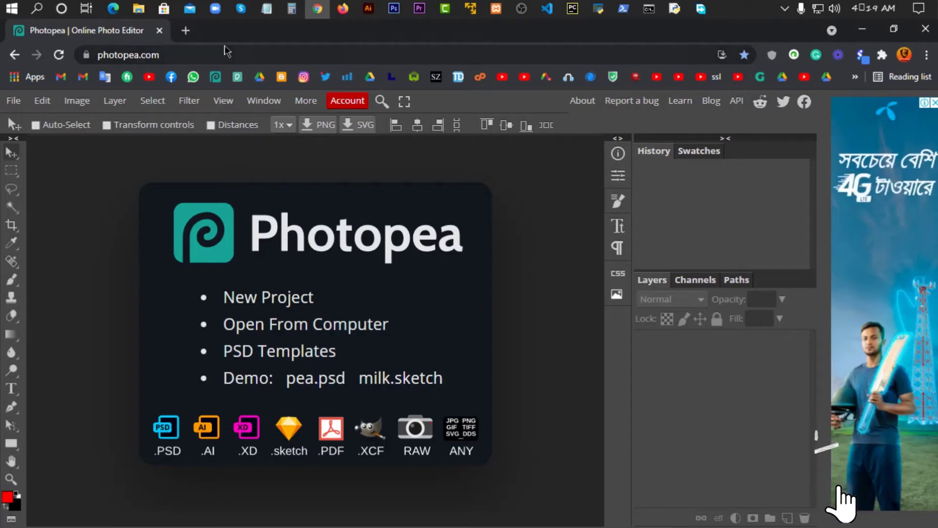
- Open a blank browser tab for searching and return to the photo editor's page
double_click(193, 35)
double_click(194, 36)
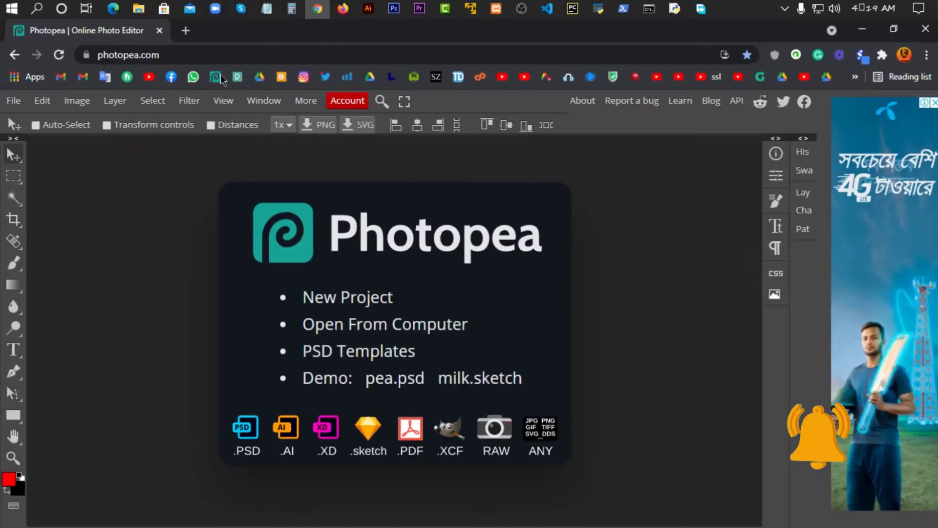
click(186, 30)
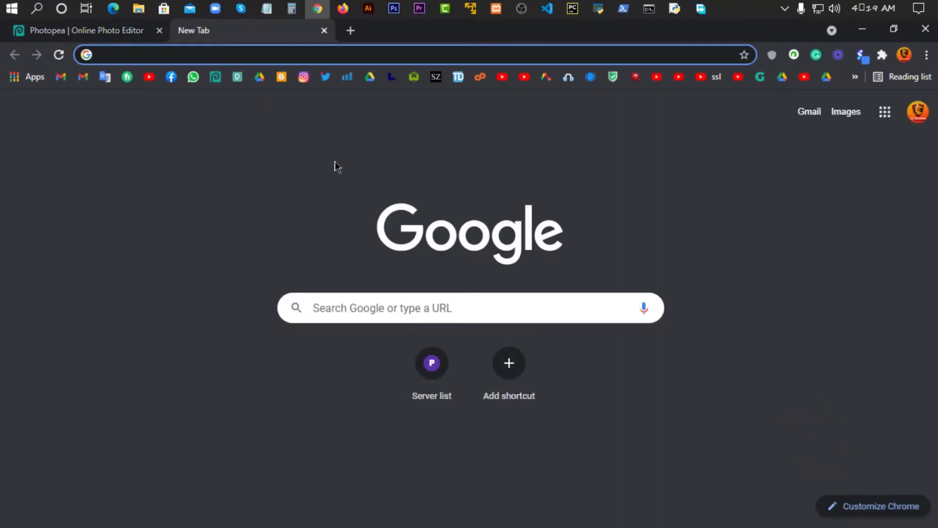
click(95, 31)
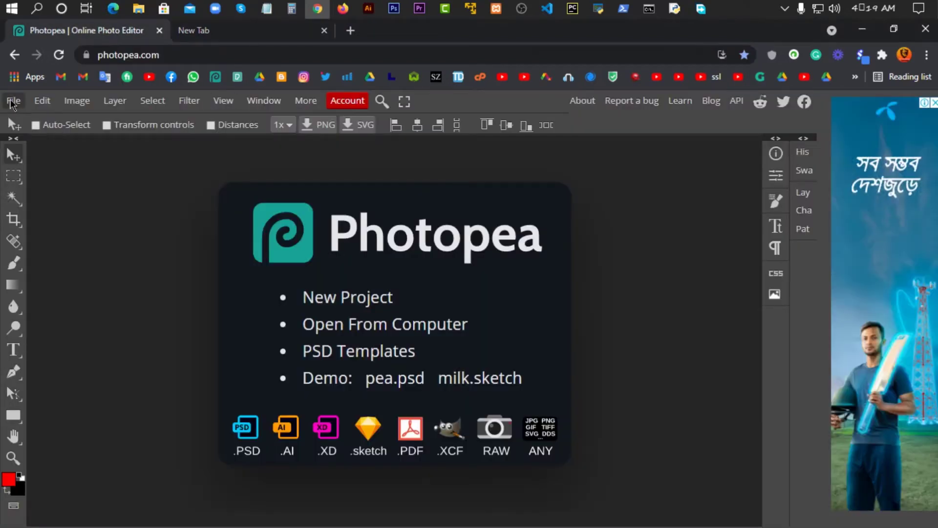
click(12, 102)
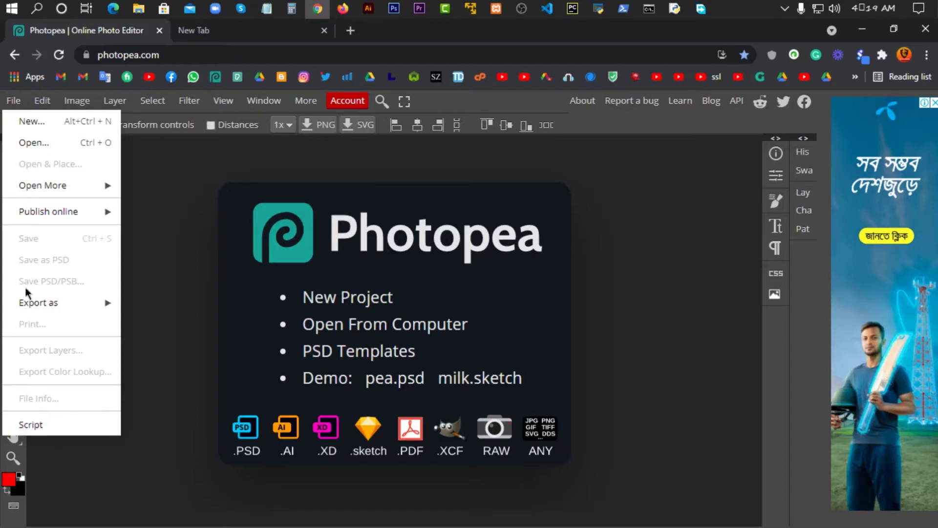
mouse_move(49, 103)
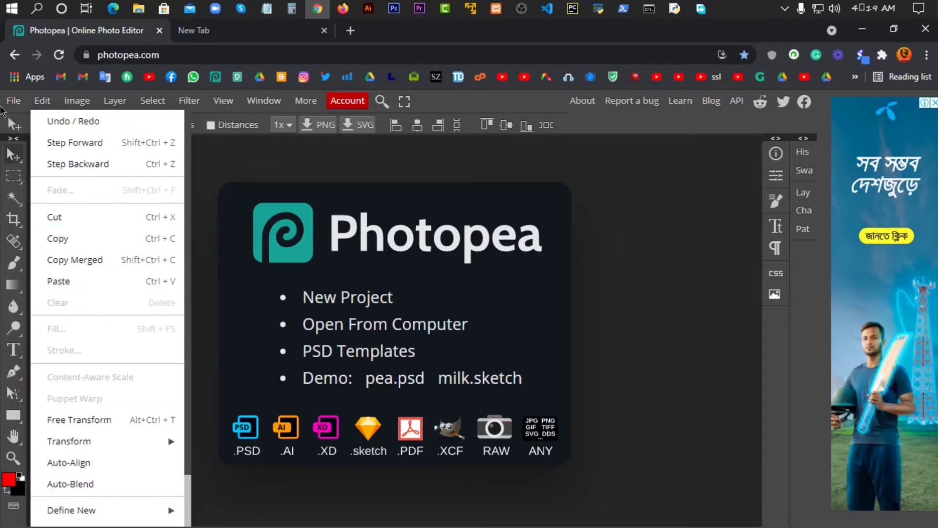
click(172, 283)
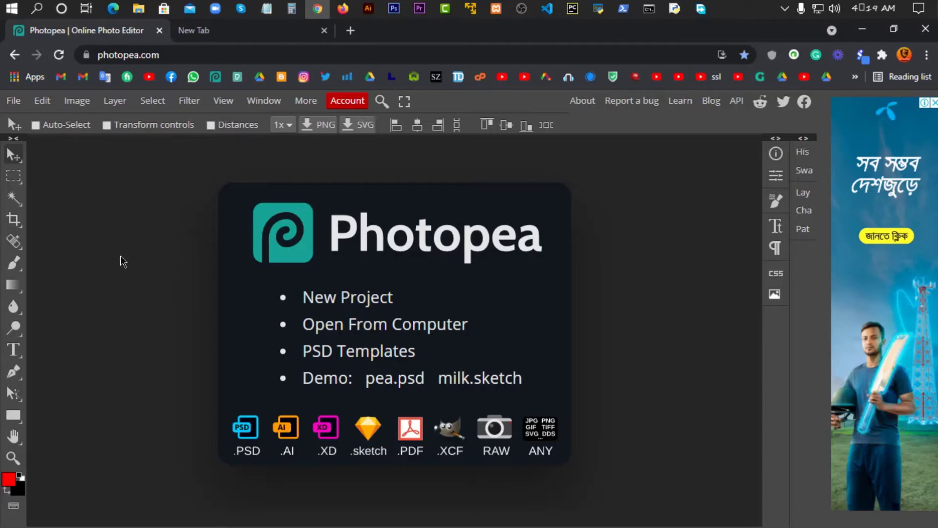
click(13, 101)
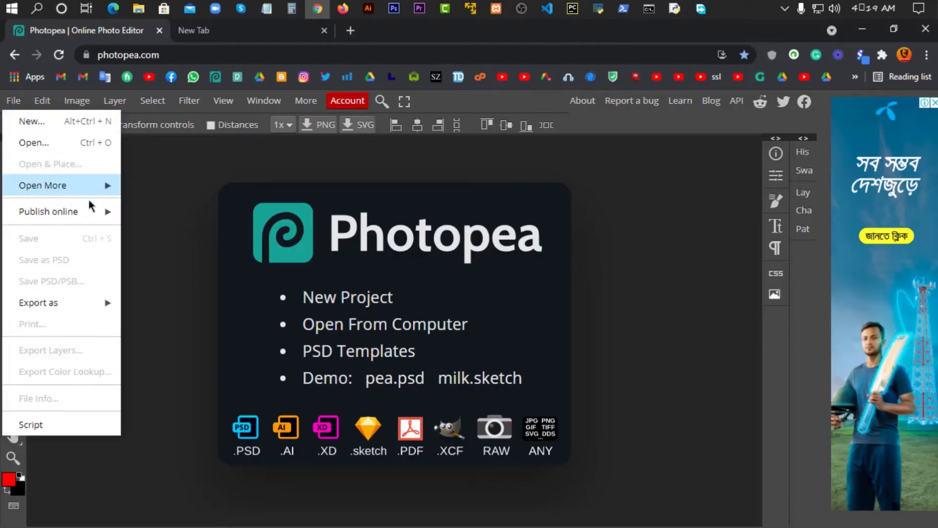
click(169, 348)
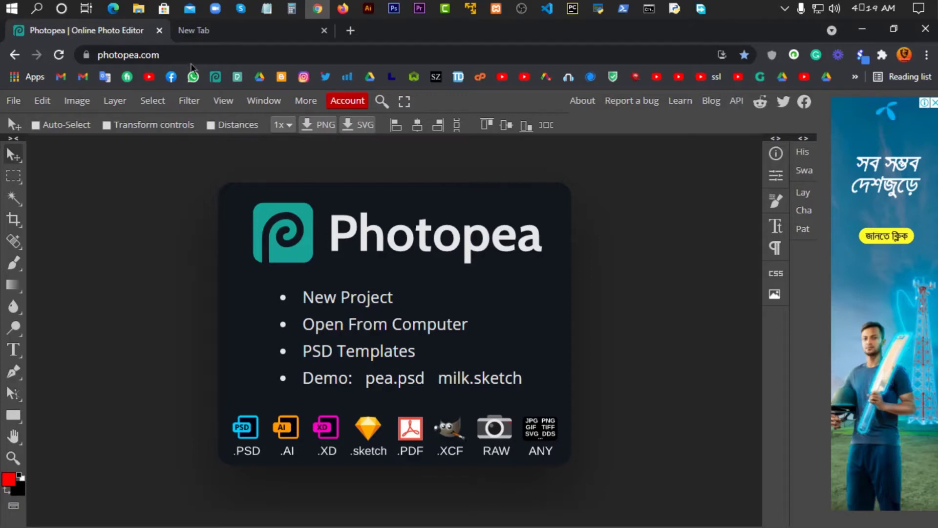
- Search Google Images for "image mask" in the blank browser tab
click(198, 32)
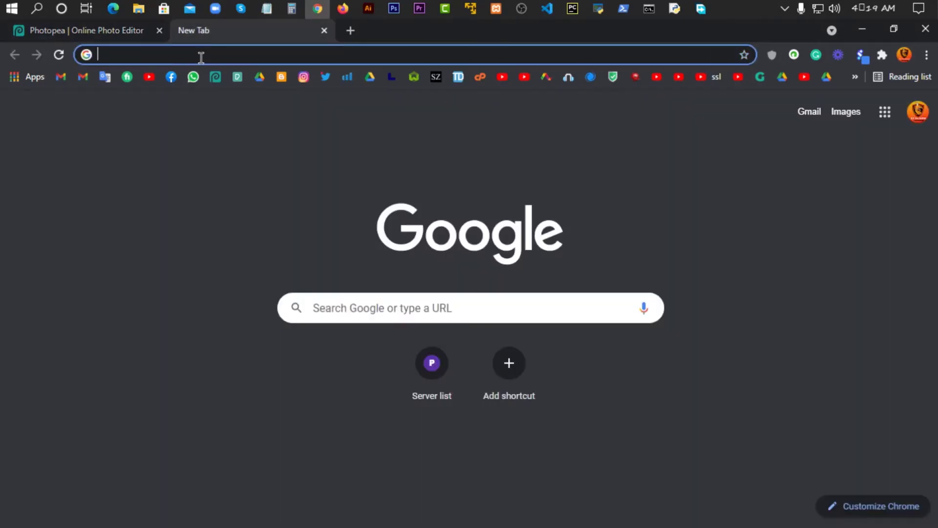
text(image)
key(BackSpace)
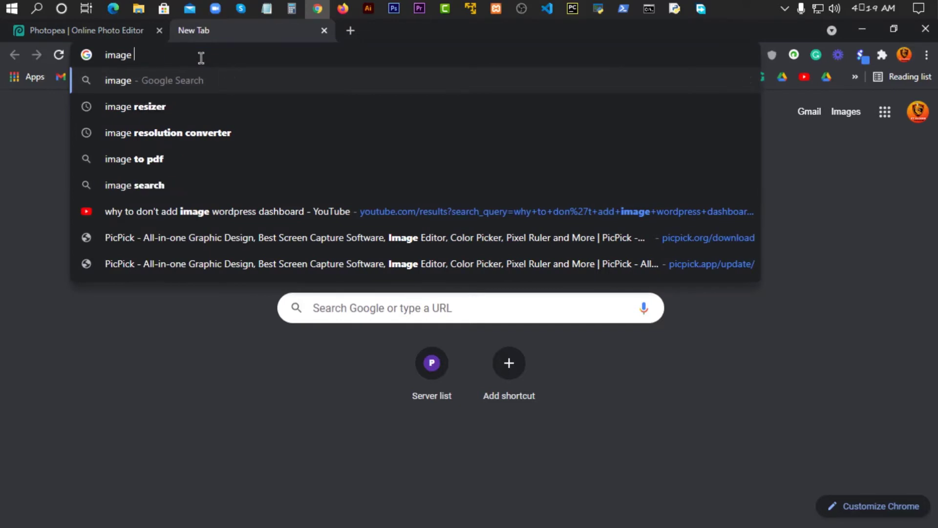
text(mask)
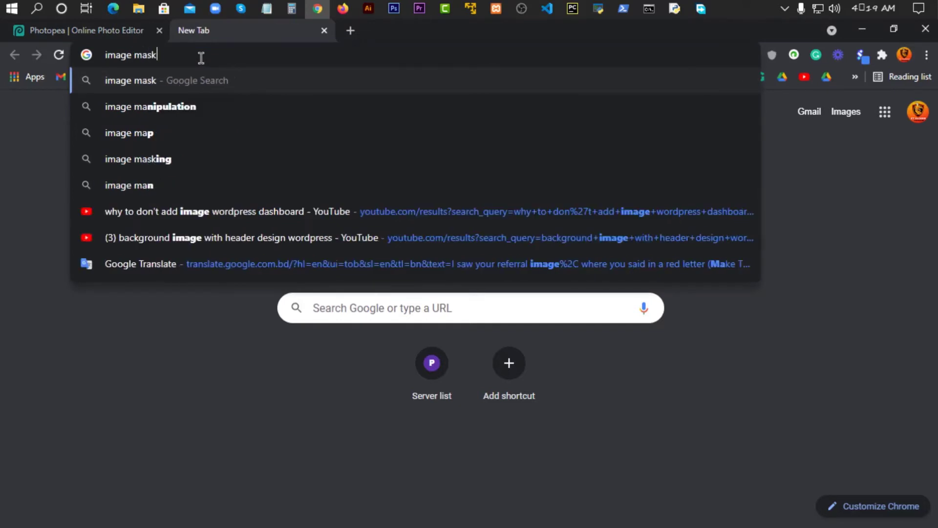
key(Return)
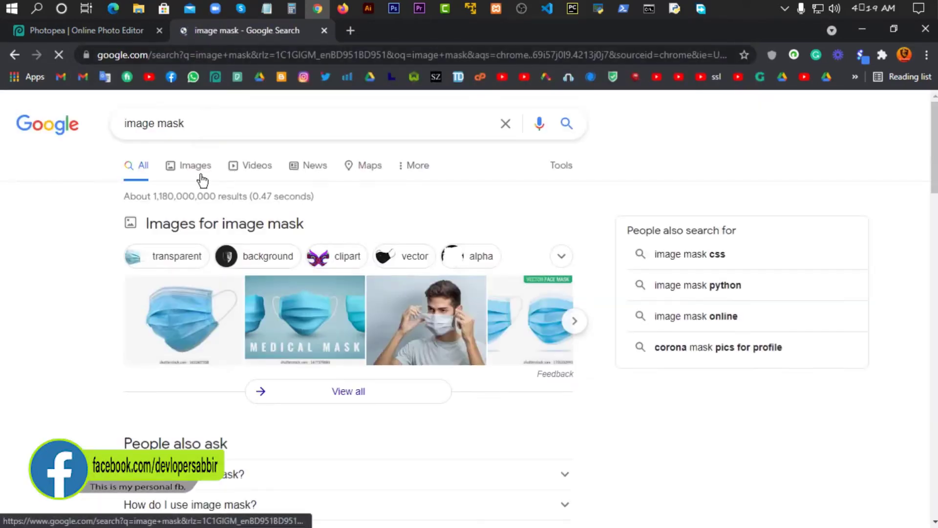
click(179, 170)
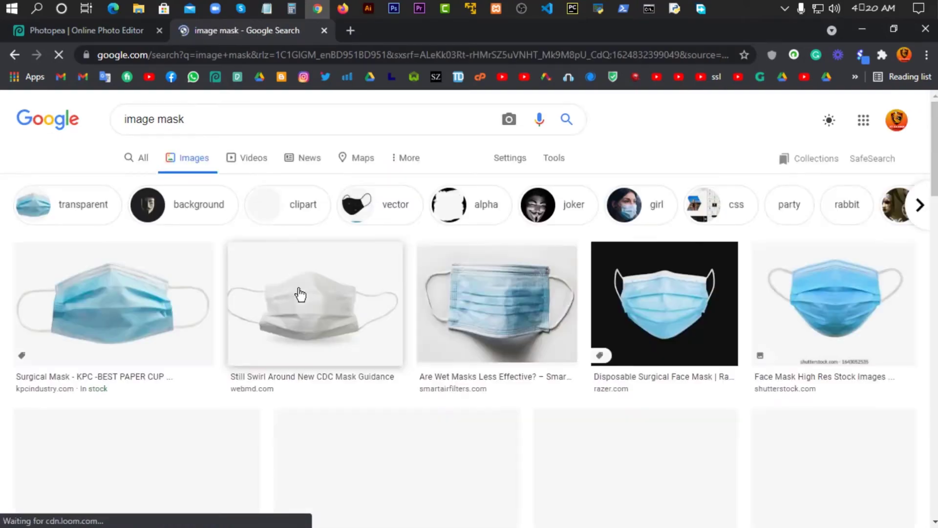
- Browse the image results and preview the WebMD photo of a woman wearing a surgical mask
scroll(300, 294, down, 10)
scroll(470, 344, down, 5)
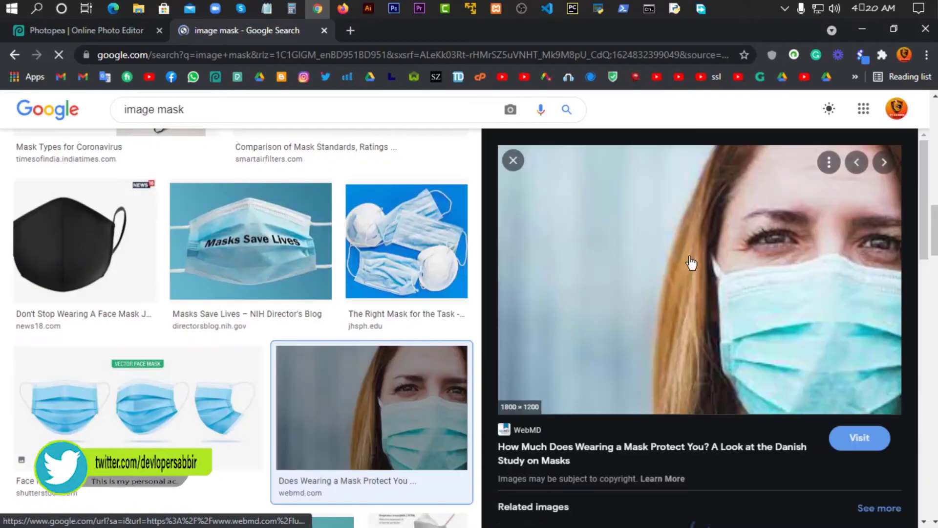
right_click(691, 258)
click(738, 420)
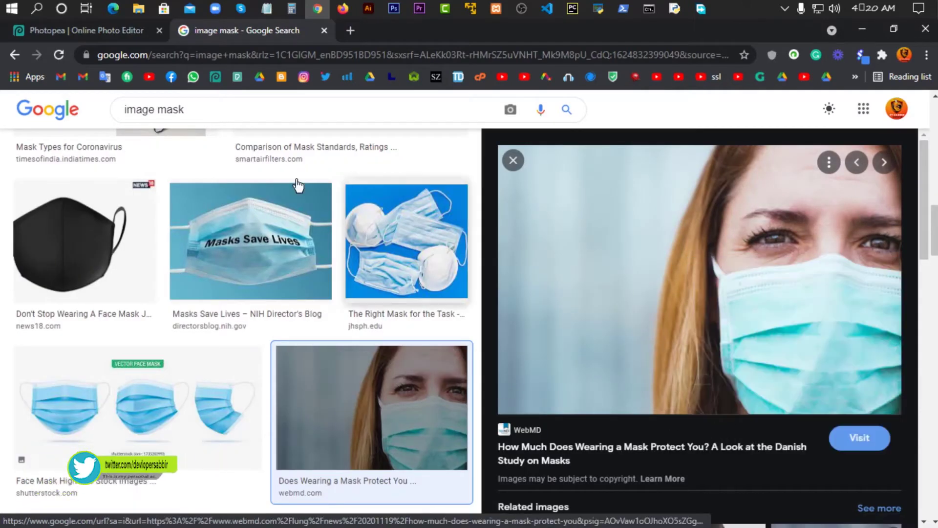
- Return to Photopea and open the file "betternet added.psd" from the Thamble folder on the computer
click(110, 31)
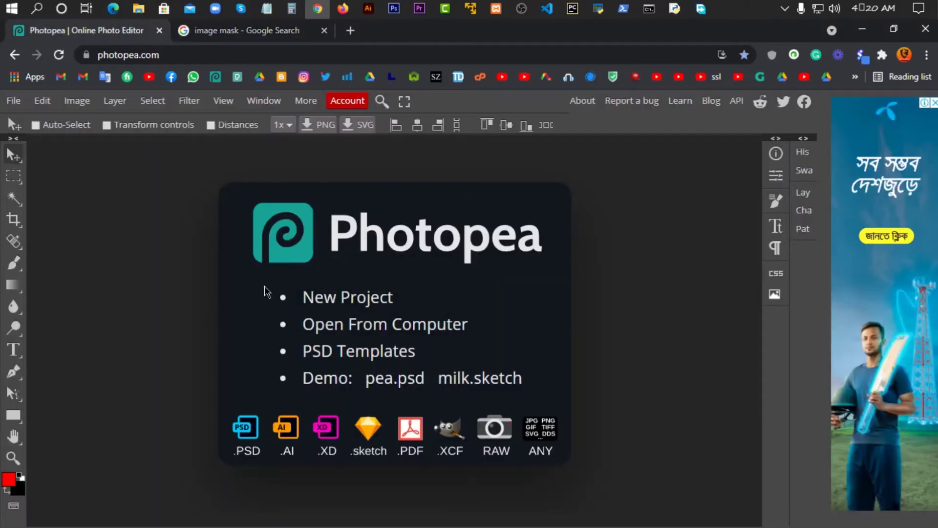
click(326, 299)
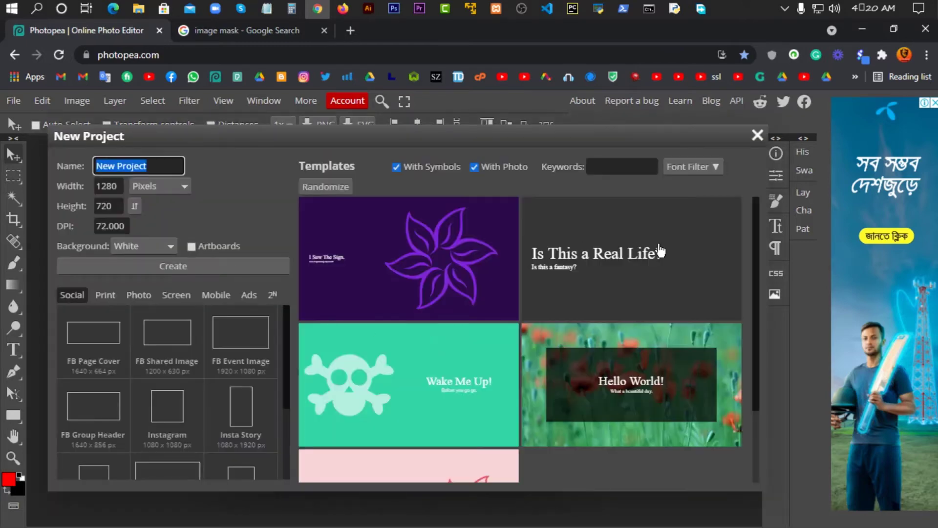
click(758, 136)
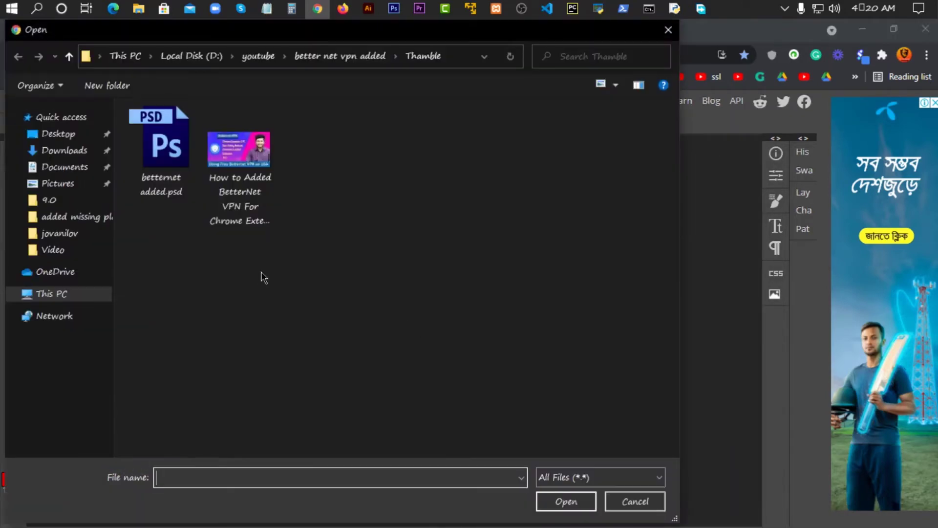
click(161, 146)
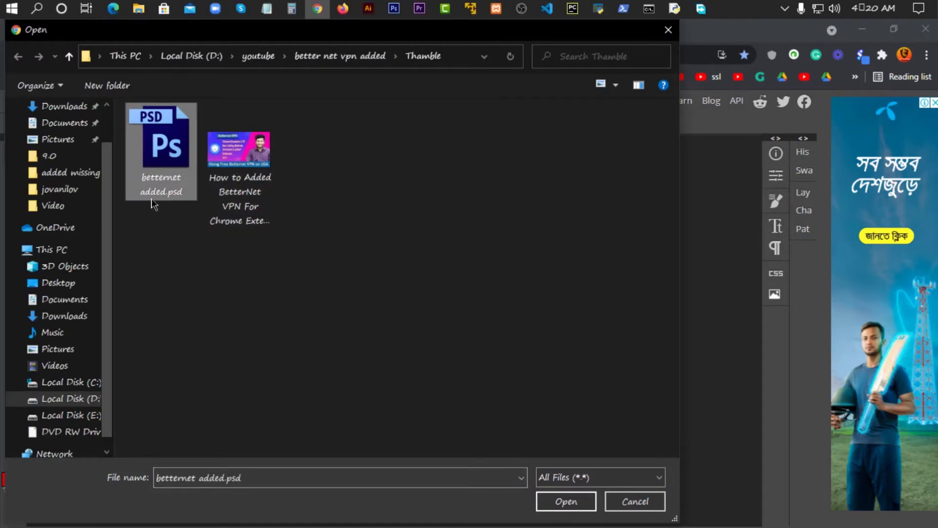
click(557, 501)
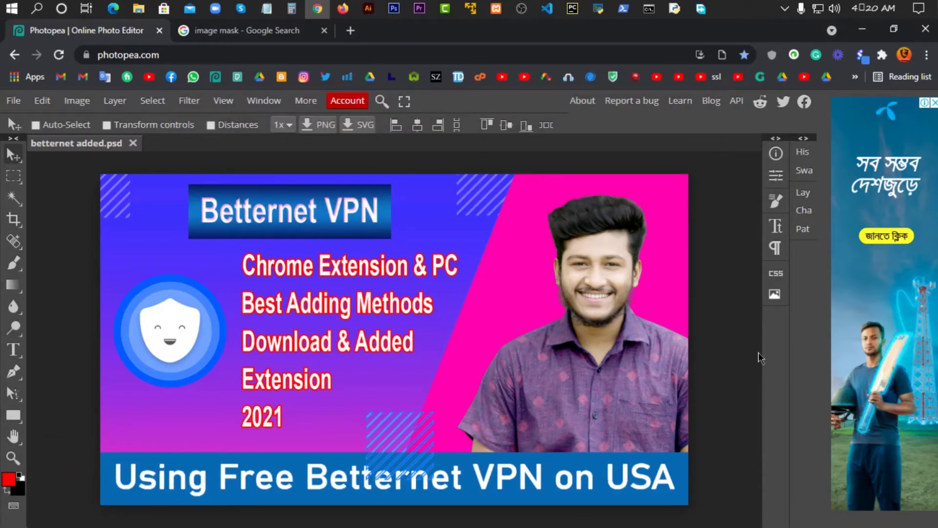
- Examine the layer list of the opened PSD to see which text, shape and image layers it contains
click(802, 193)
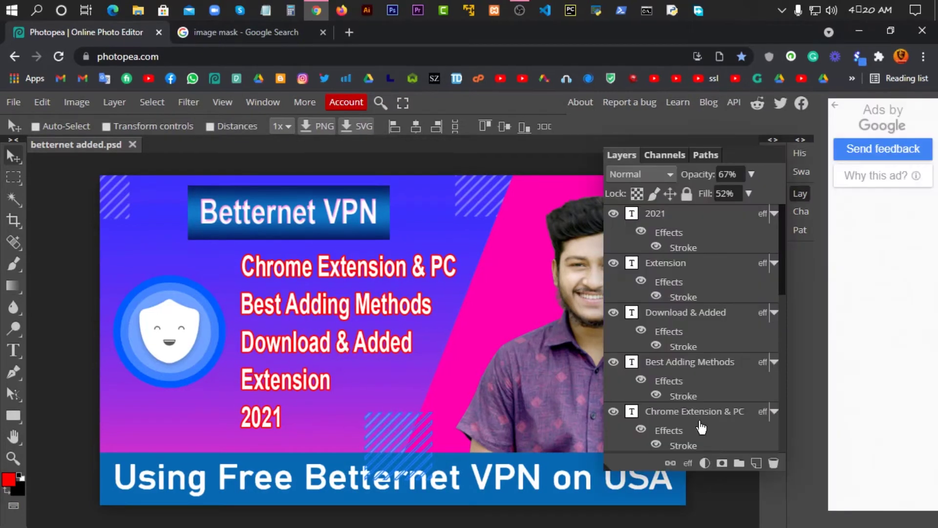
scroll(681, 353, down, 8)
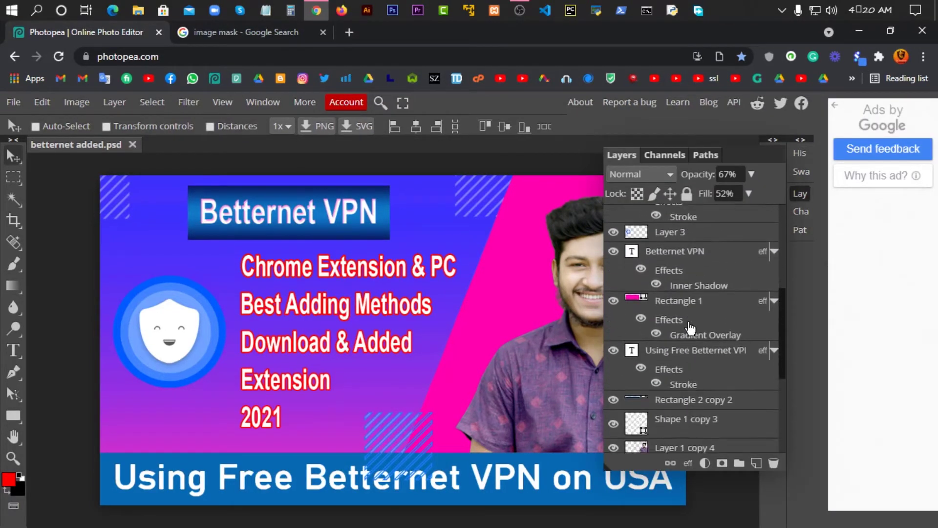
scroll(679, 372, down, 2)
scroll(672, 374, up, 10)
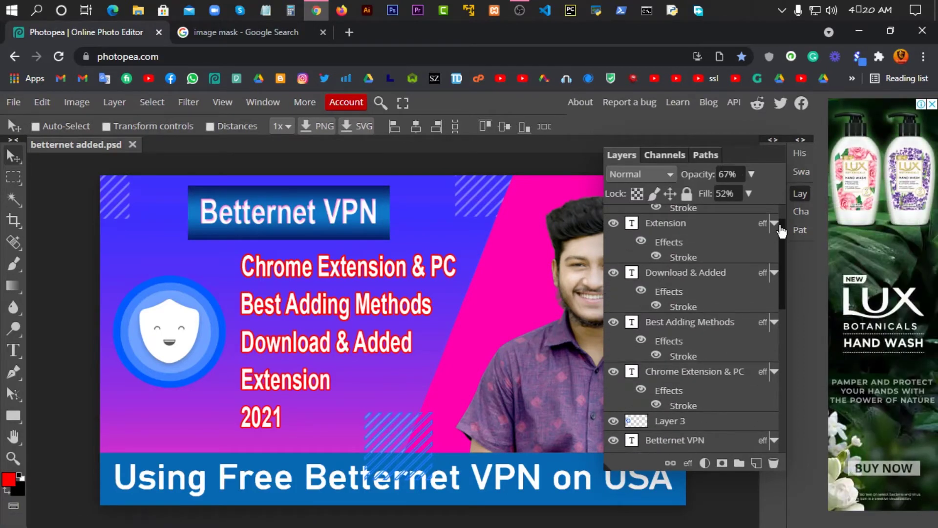
scroll(701, 293, up, 2)
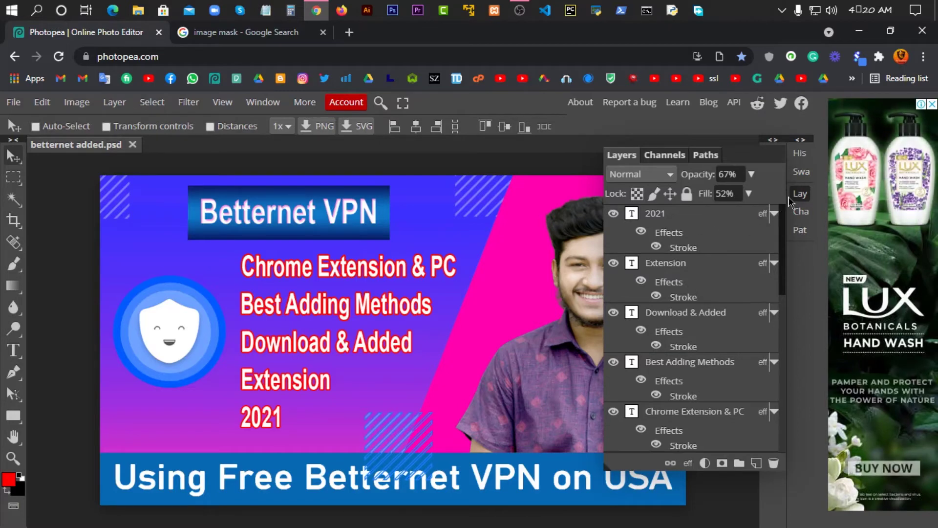
click(801, 195)
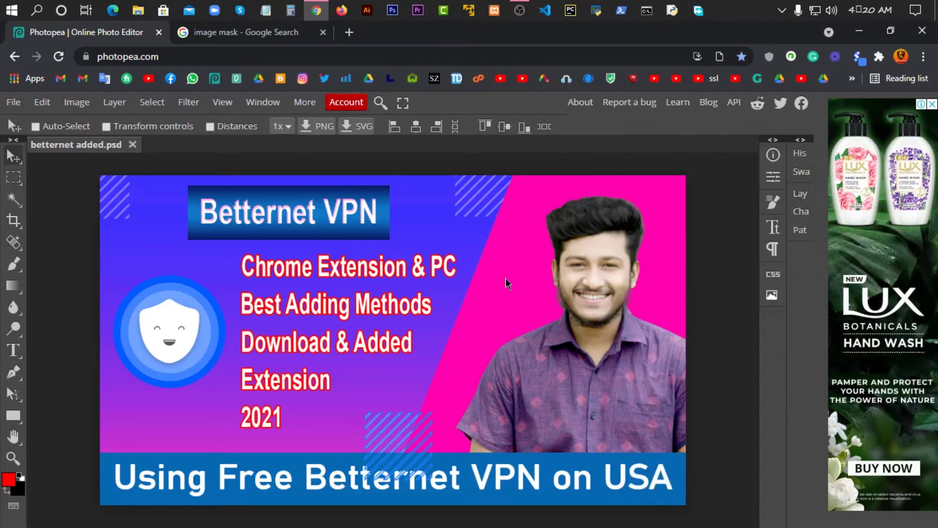
click(224, 257)
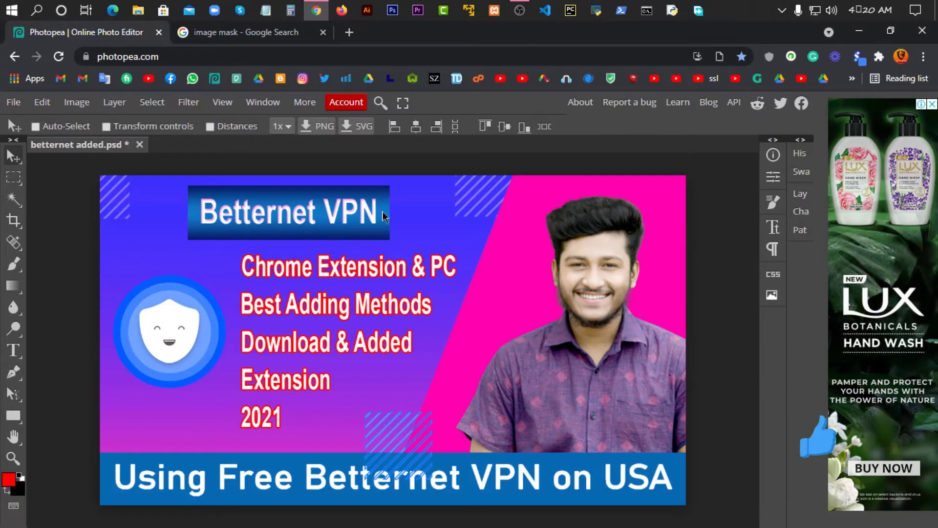
- Replace the "Betternet VPN" title text with "PHOTOPEA" and commit the text edit
click(800, 194)
scroll(652, 313, down, 5)
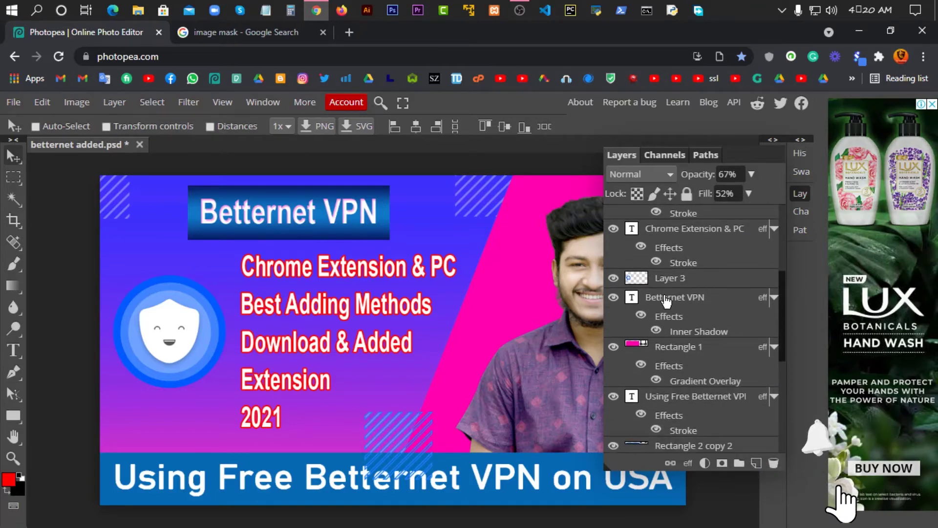
click(634, 302)
double_click(632, 297)
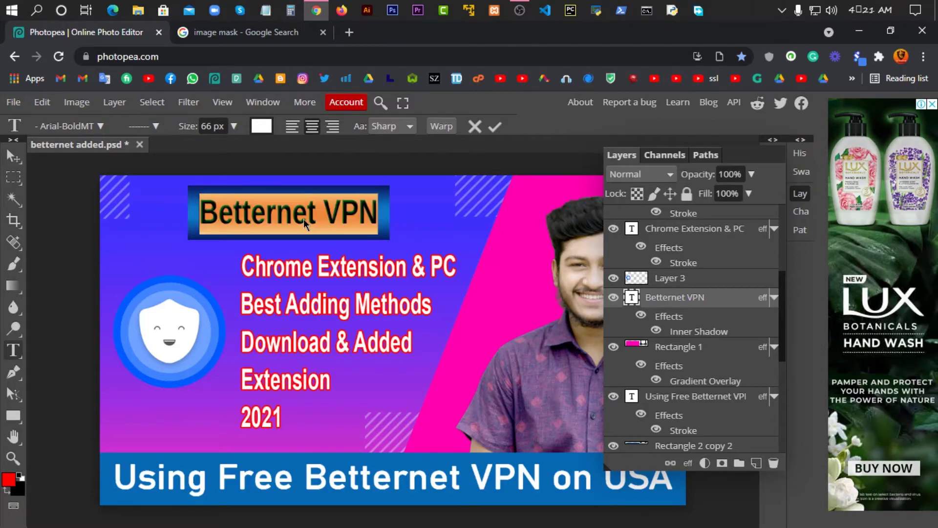
text(PHoto)
key(BackSpace)
key(BackSpace)
key(BackSpace)
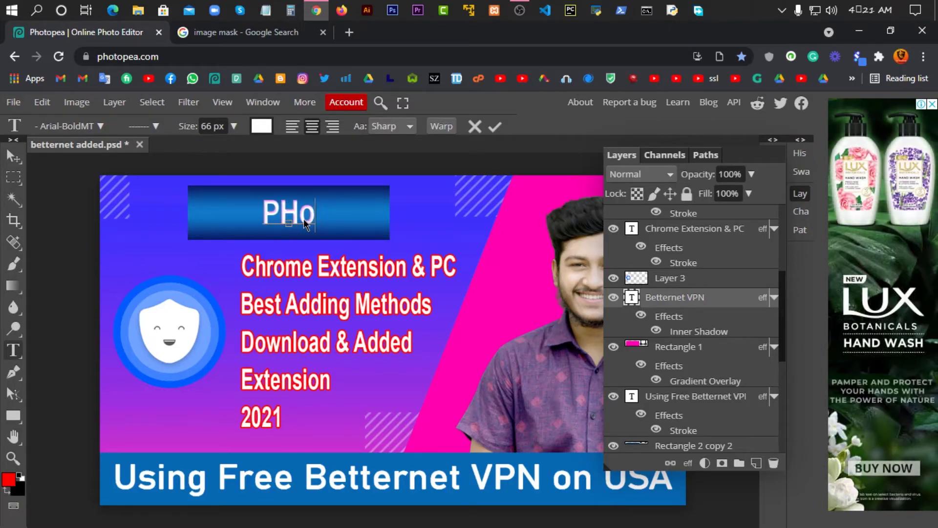
text(OTO)
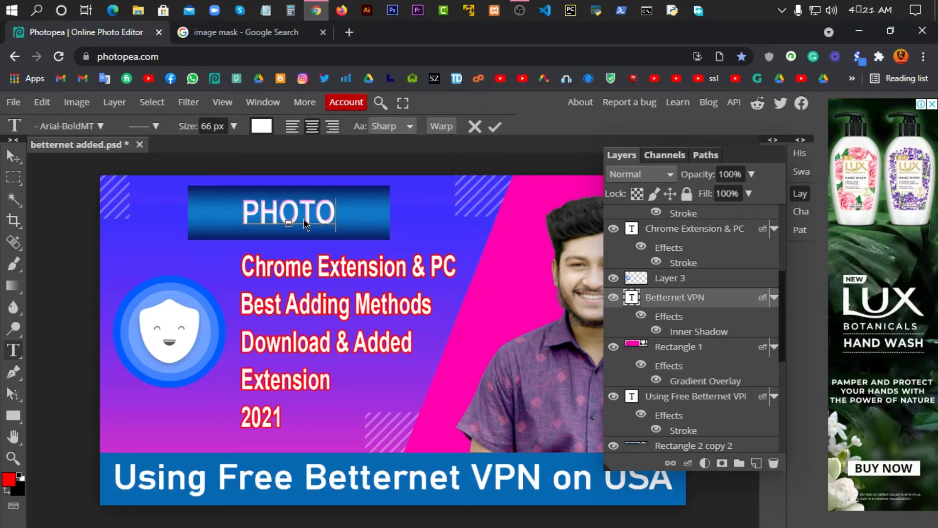
text(PEA)
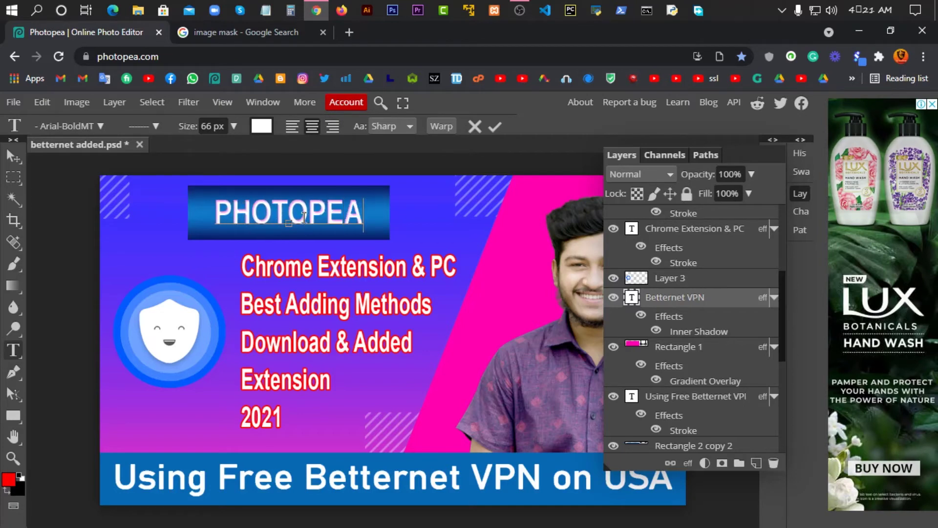
key(BackSpace)
key(BackSpace)
text(EA)
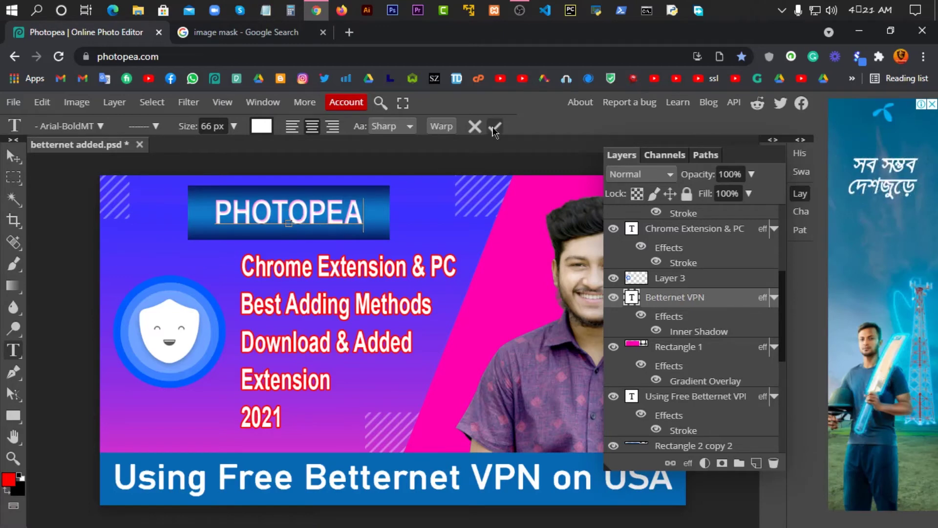
click(13, 156)
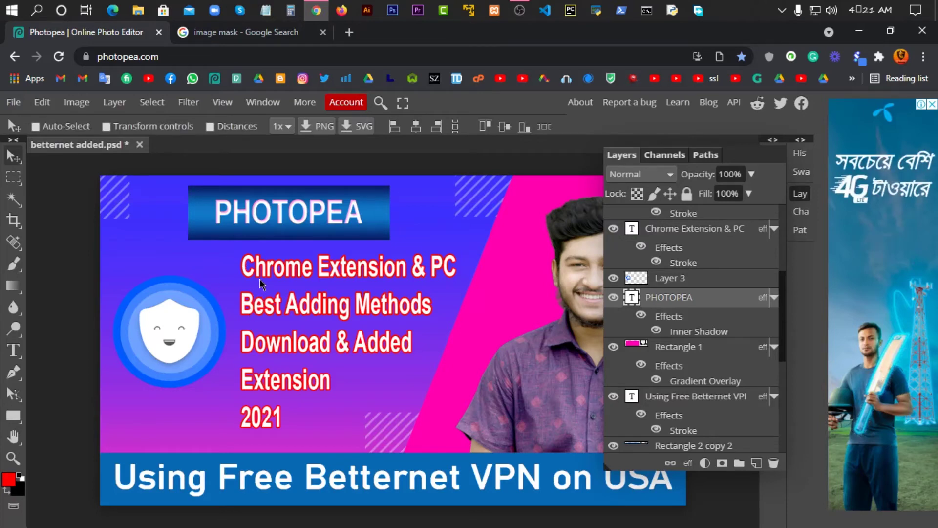
- Create a new project of 1280 × 720 pixels at 72 DPI with a white background
click(14, 102)
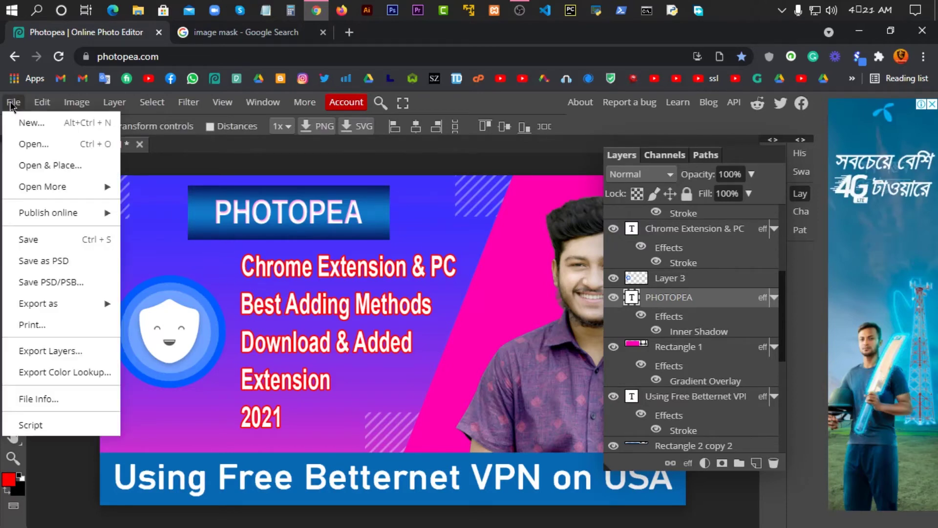
click(30, 122)
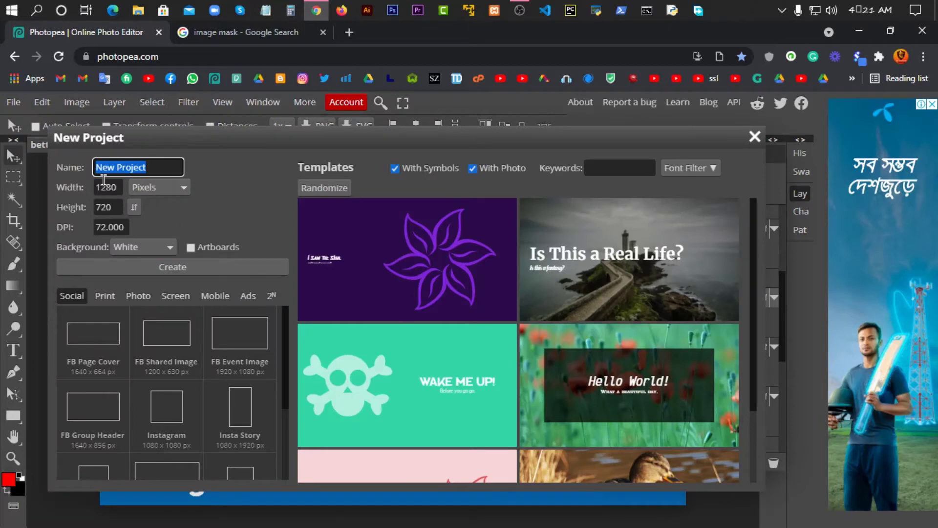
key(Tab)
key(Tab)
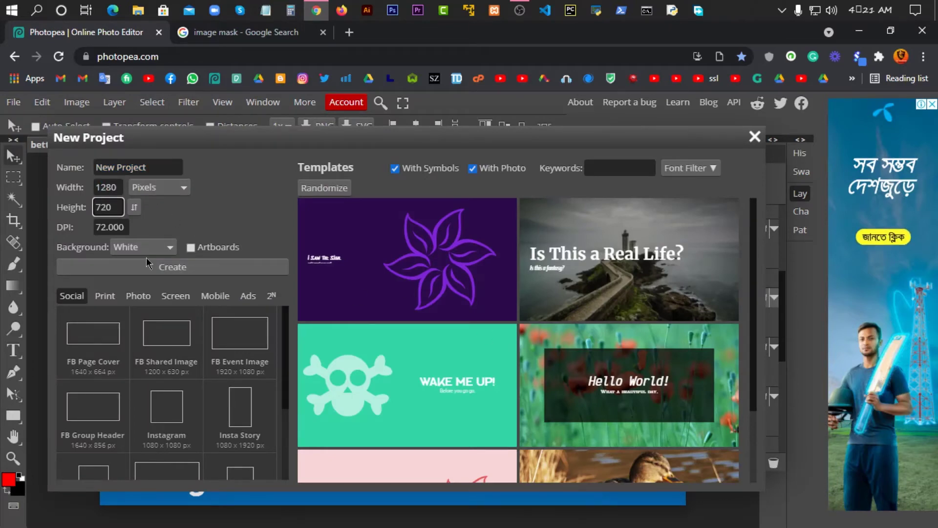
click(149, 266)
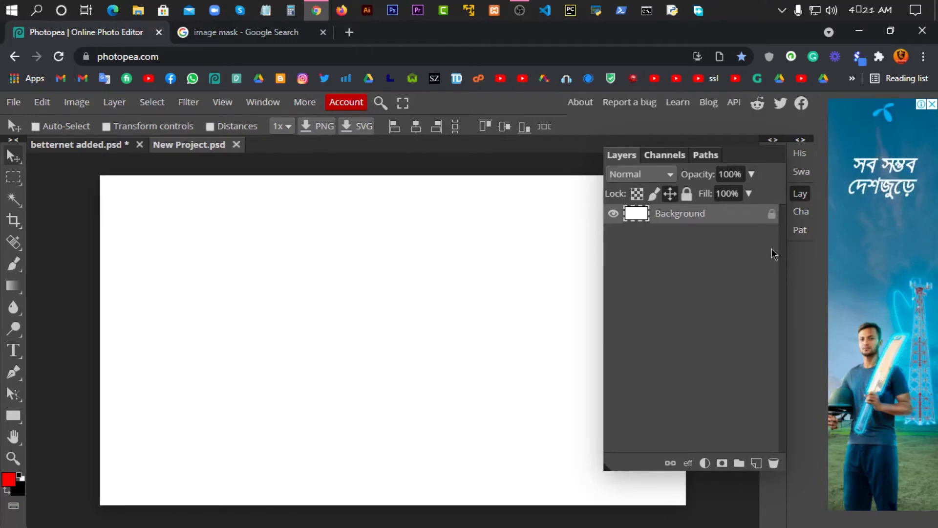
- Add a new empty layer above the Background layer in the new project
click(798, 195)
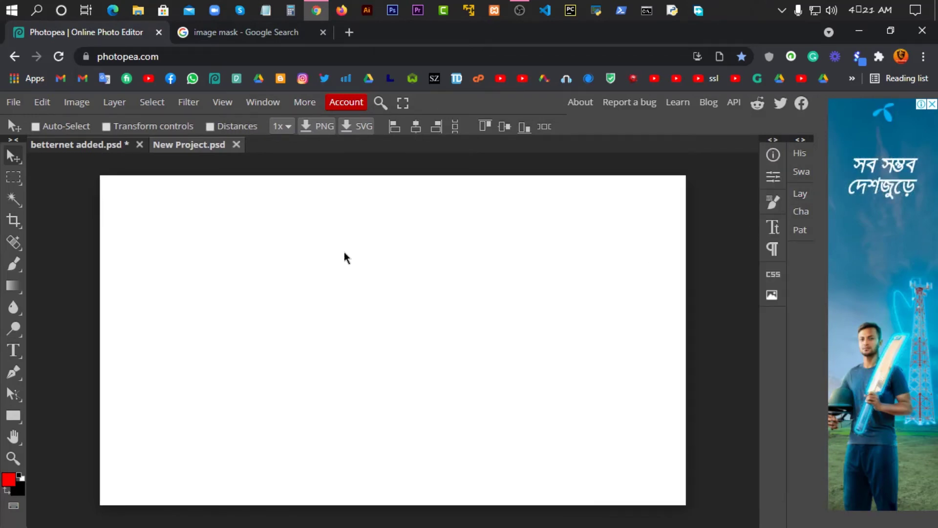
click(247, 223)
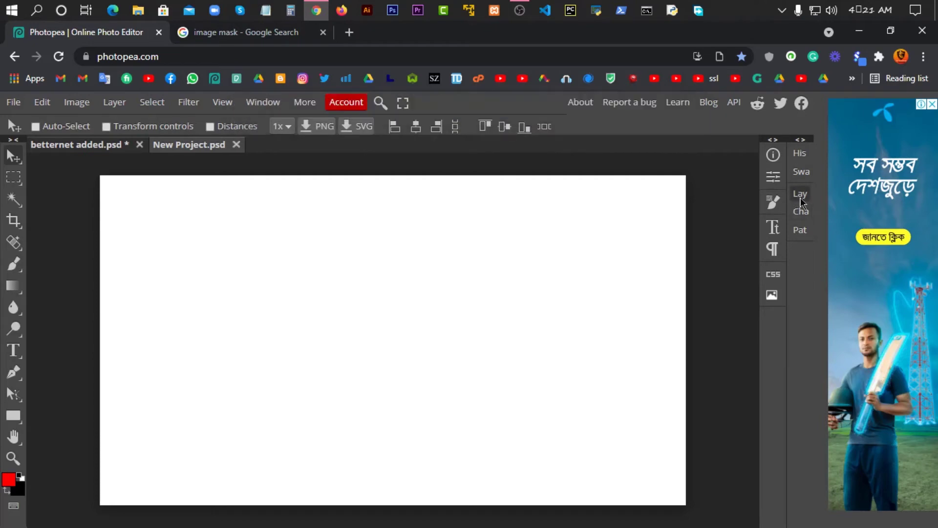
click(801, 194)
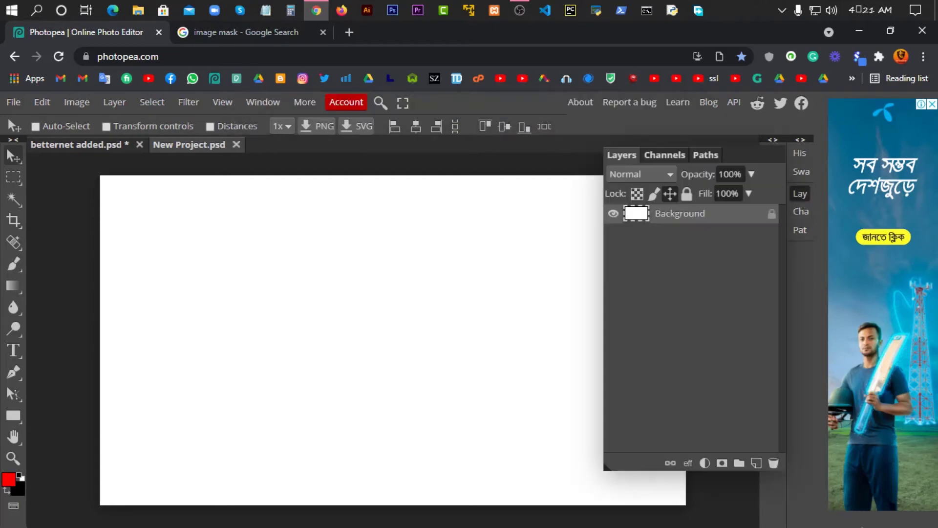
click(756, 463)
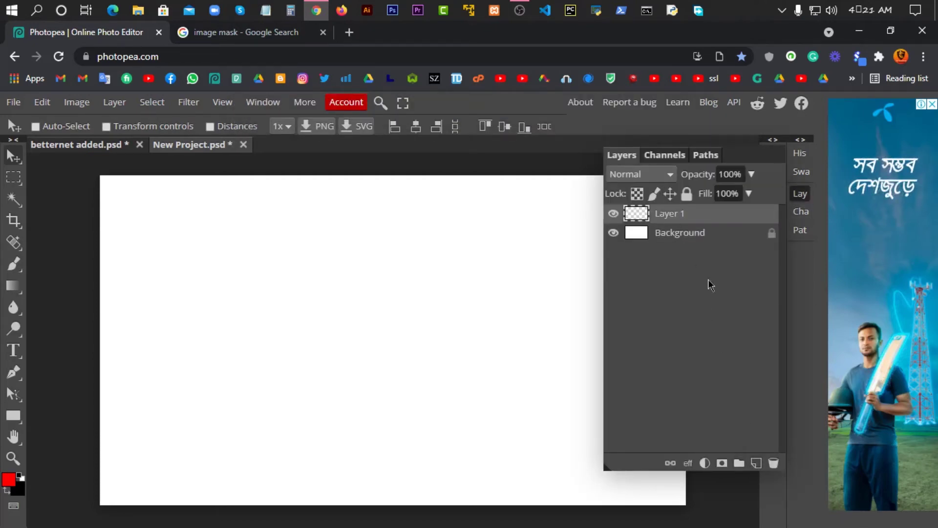
click(705, 463)
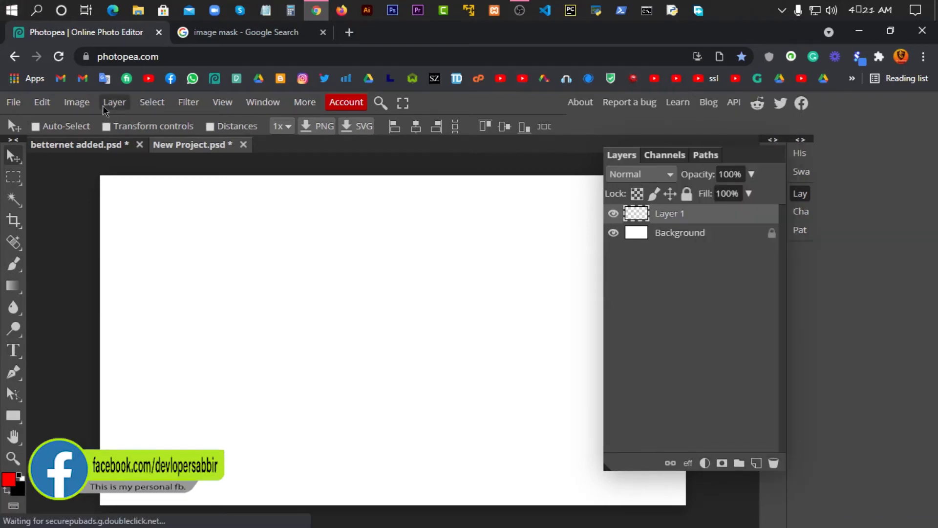
- Fill the new layer with a custom red, f41414, in Normal blend mode at 100% opacity
click(42, 102)
click(119, 332)
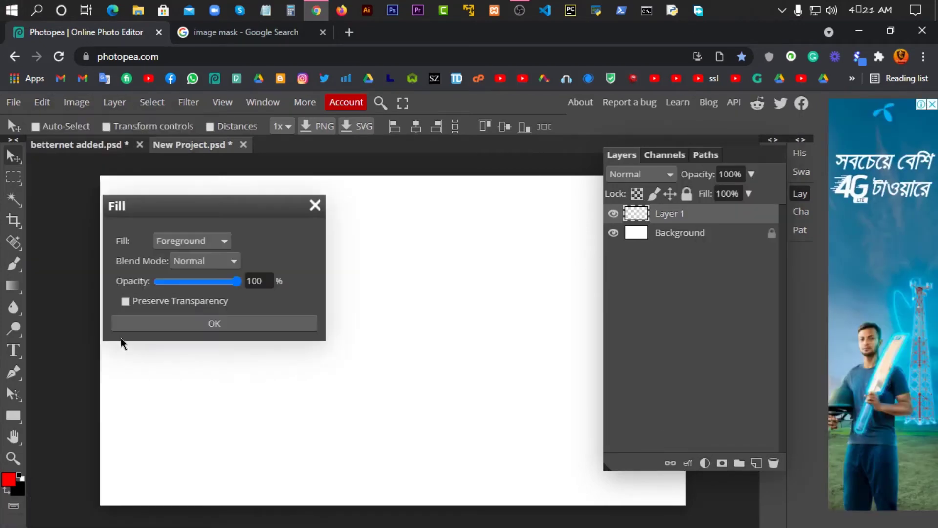
click(190, 240)
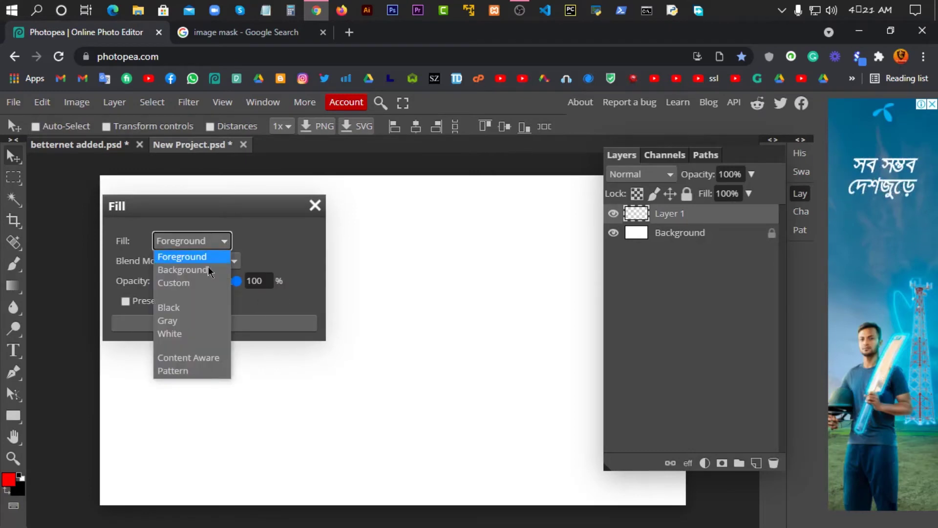
click(198, 283)
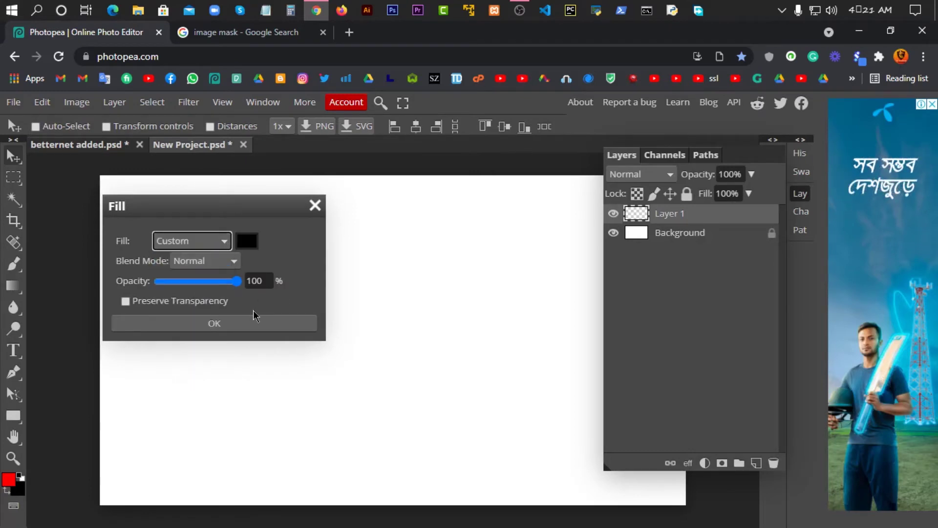
click(252, 240)
drag(246, 280, 262, 232)
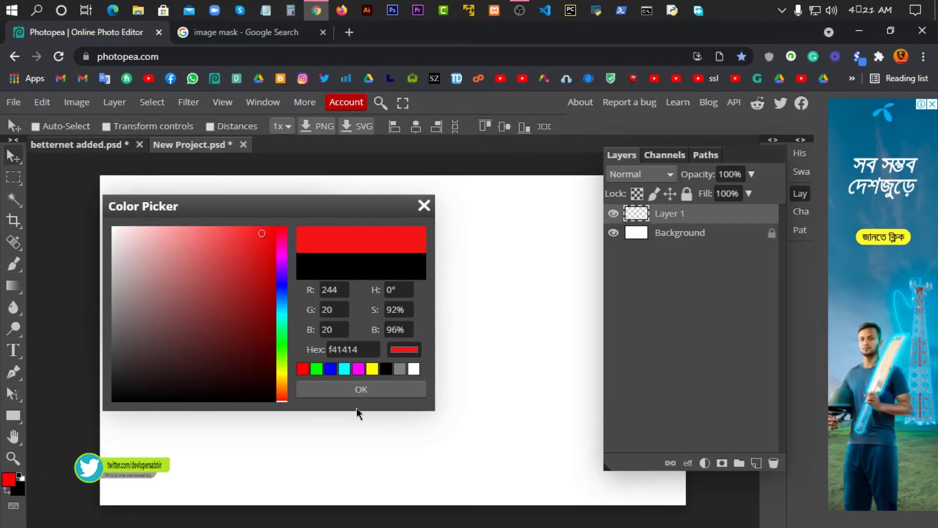
click(335, 388)
click(223, 327)
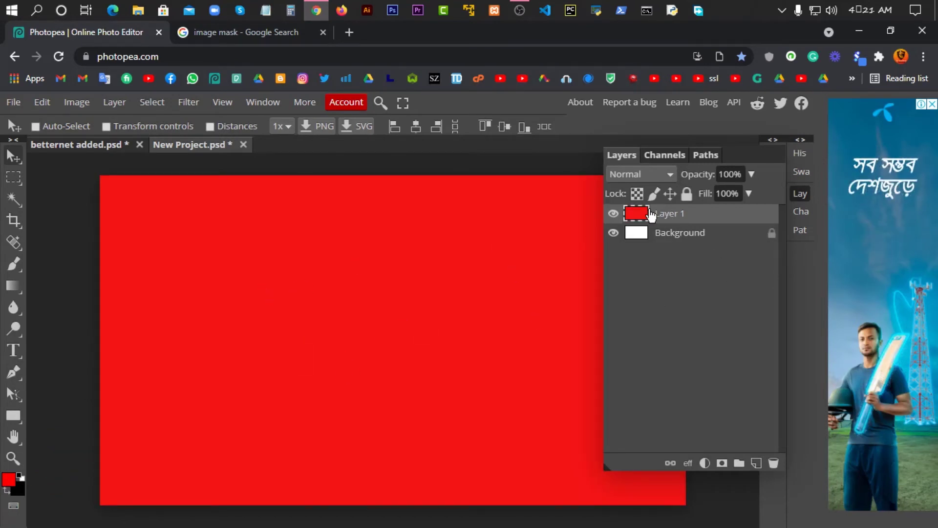
- Add a Gradient Overlay to Layer 1 and insert an extra colour stop slightly before the middle of its gradient
right_click(637, 219)
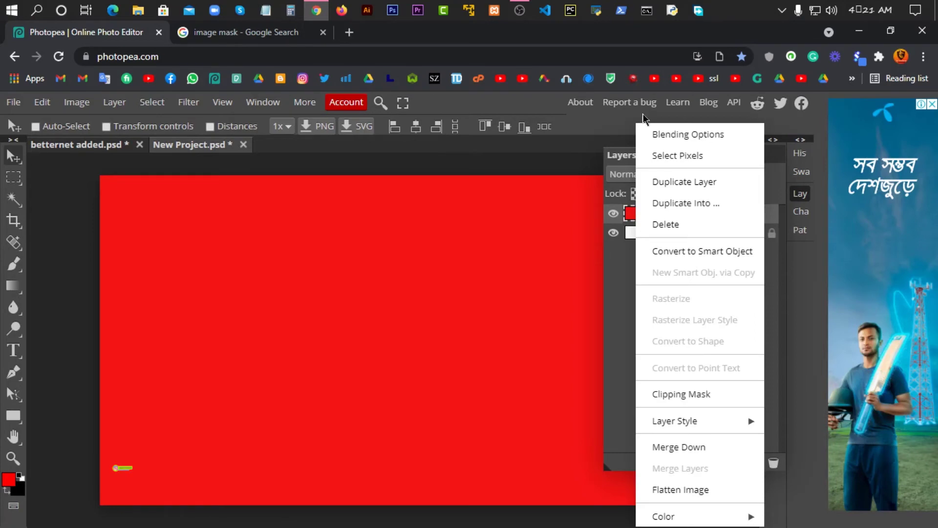
click(673, 139)
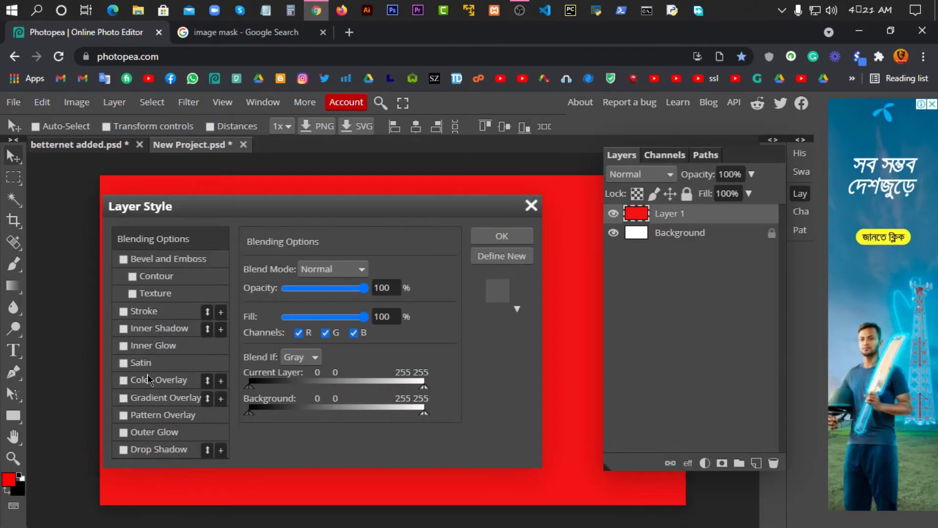
click(180, 399)
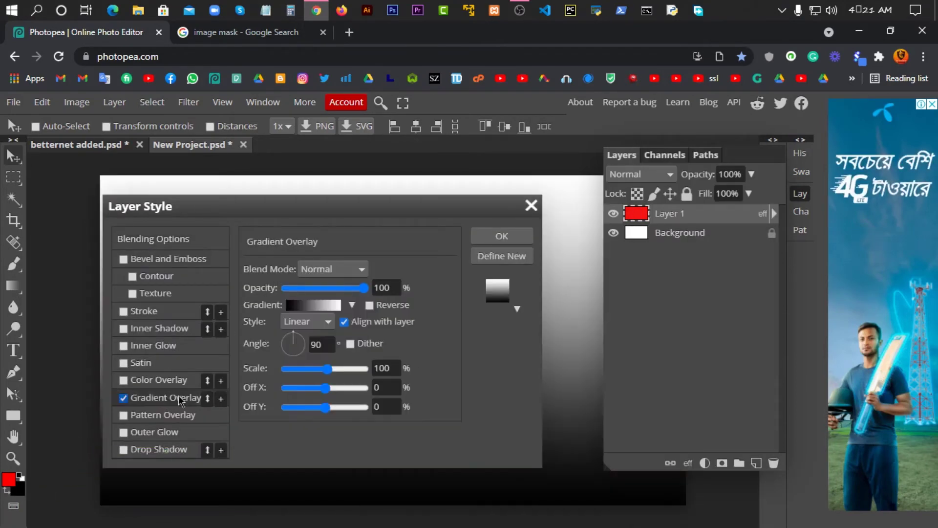
click(318, 307)
click(332, 478)
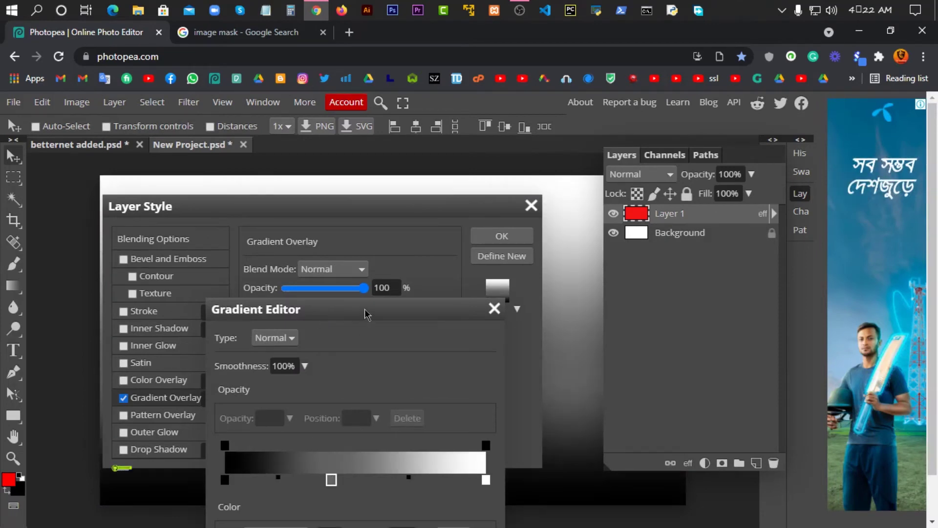
drag(367, 314, 374, 196)
- Change the gradient's colour stop at 0% to green 33b326
click(229, 364)
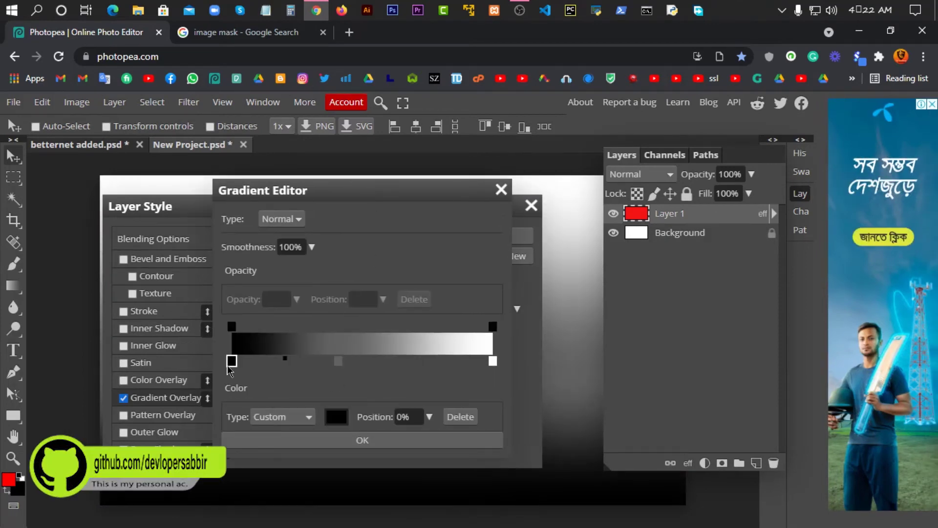
double_click(229, 364)
mouse_move(264, 323)
mouse_down()
mouse_move(258, 288)
mouse_move(241, 278)
mouse_up()
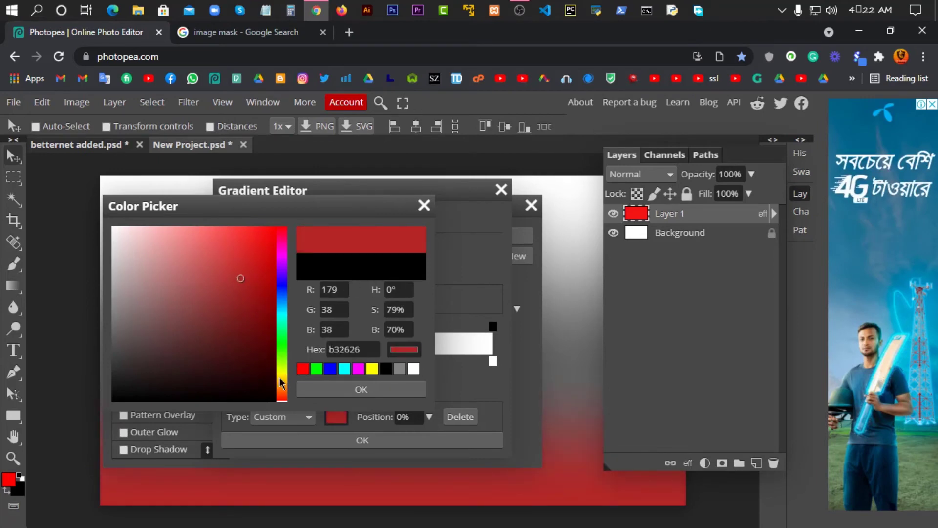
drag(282, 383, 284, 351)
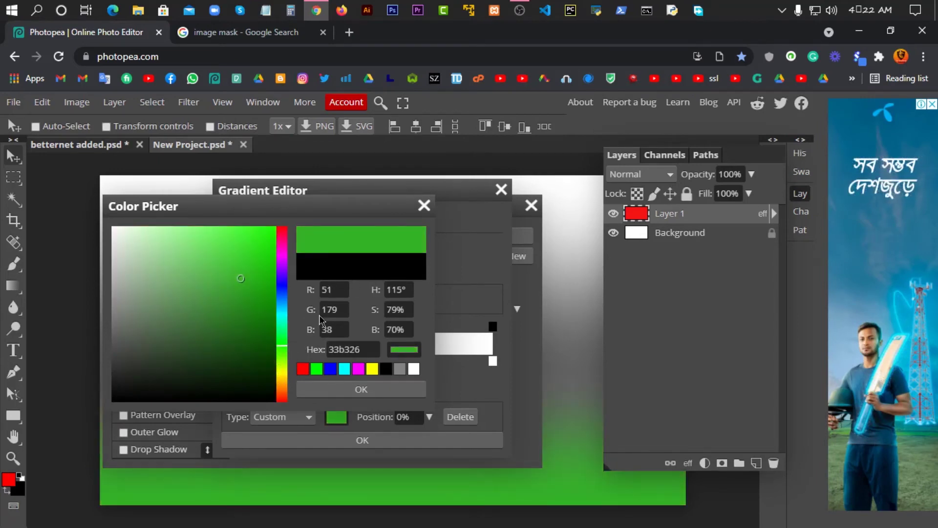
click(362, 390)
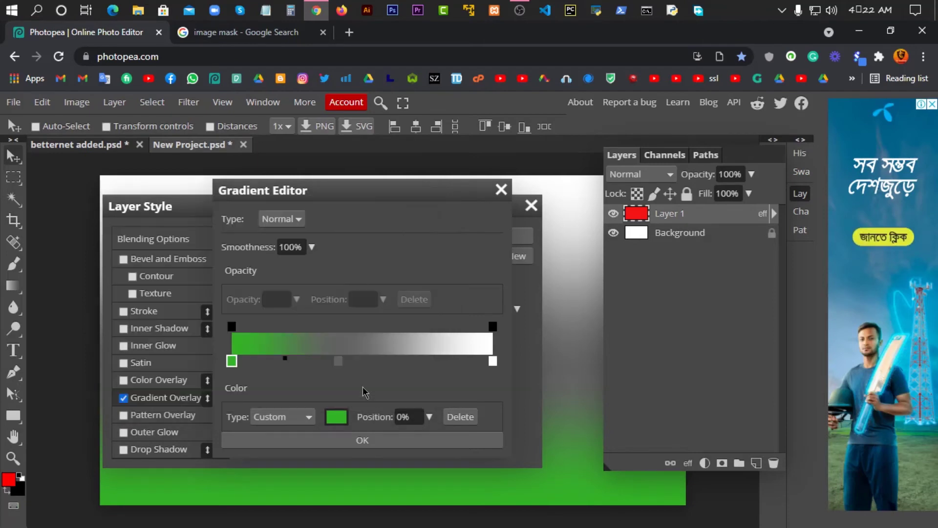
click(492, 361)
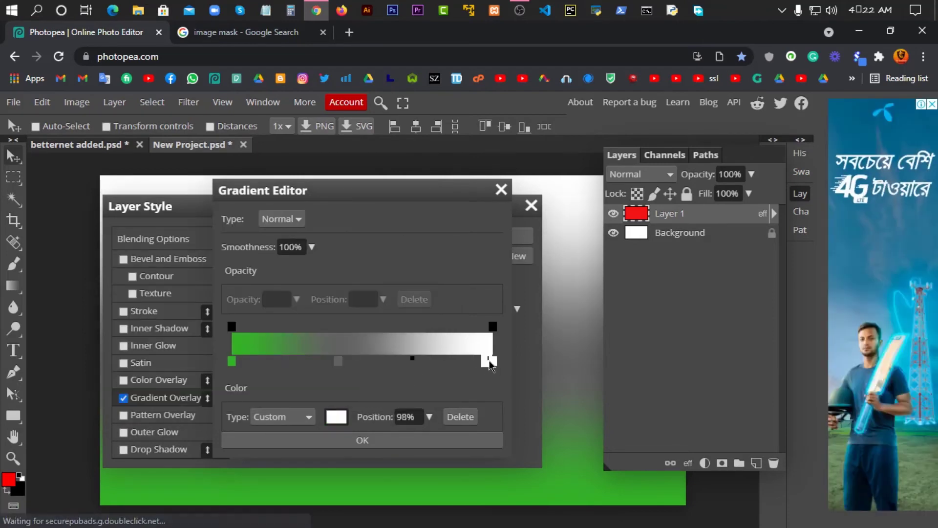
drag(469, 366, 457, 363)
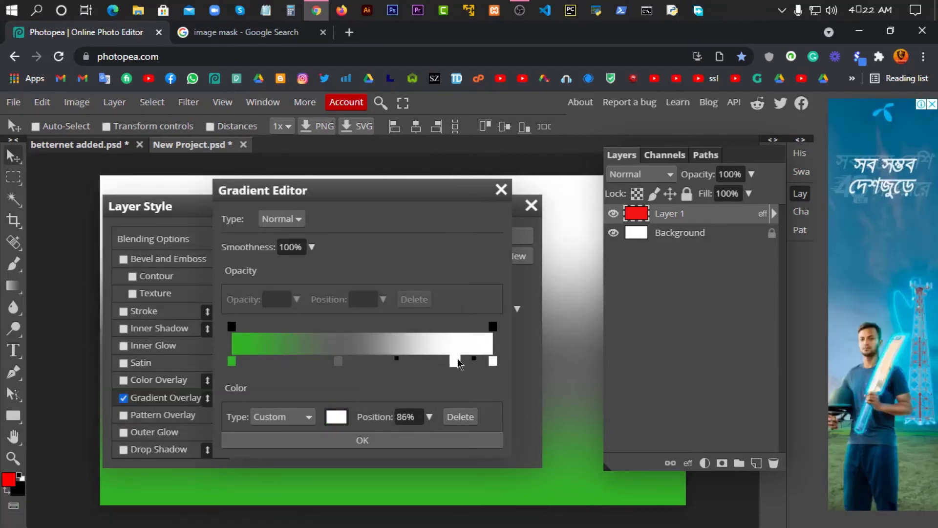
right_click(457, 359)
click(444, 380)
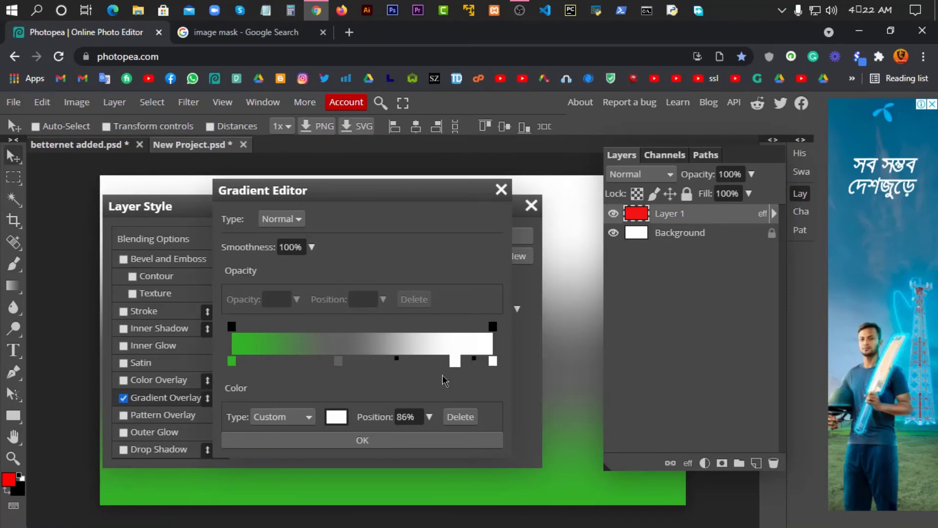
click(460, 417)
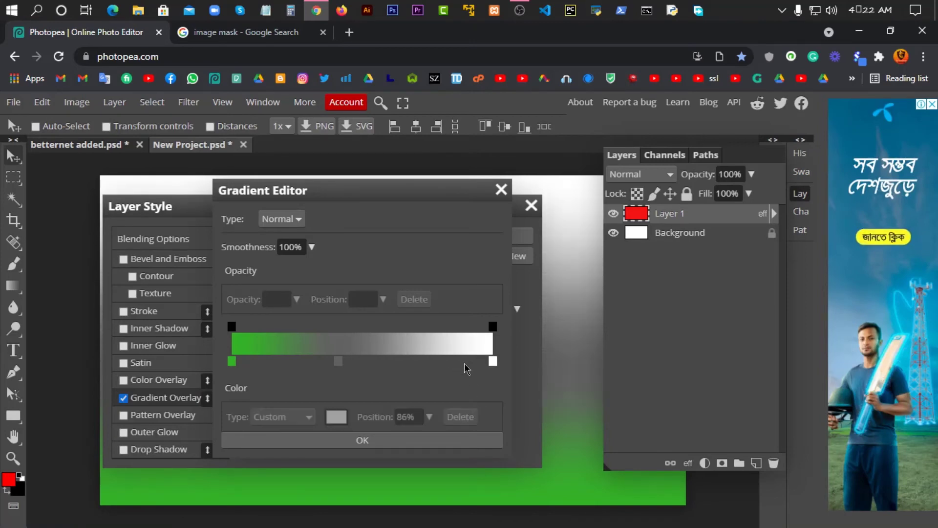
- Change the gradient's colour stop at 100% to dark green 15580e
click(492, 362)
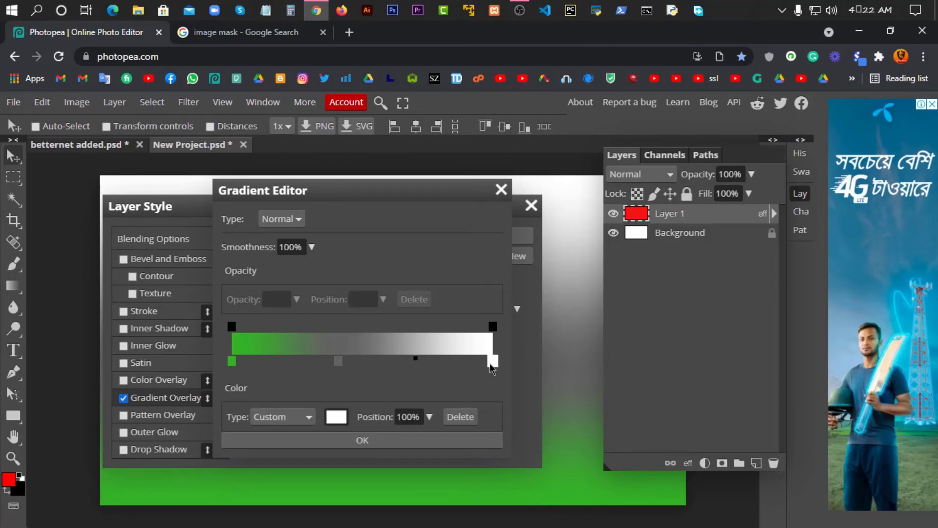
click(334, 418)
mouse_move(250, 338)
mouse_down()
mouse_move(233, 292)
mouse_move(251, 341)
mouse_up()
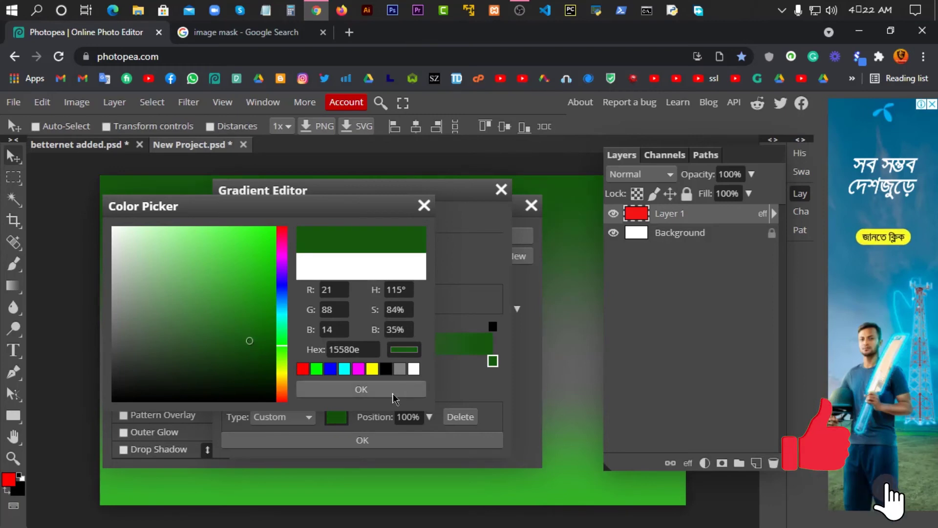
click(361, 389)
- Delete the grey colour stop at 41% and apply the two-green Gradient Overlay to Layer 1
click(340, 361)
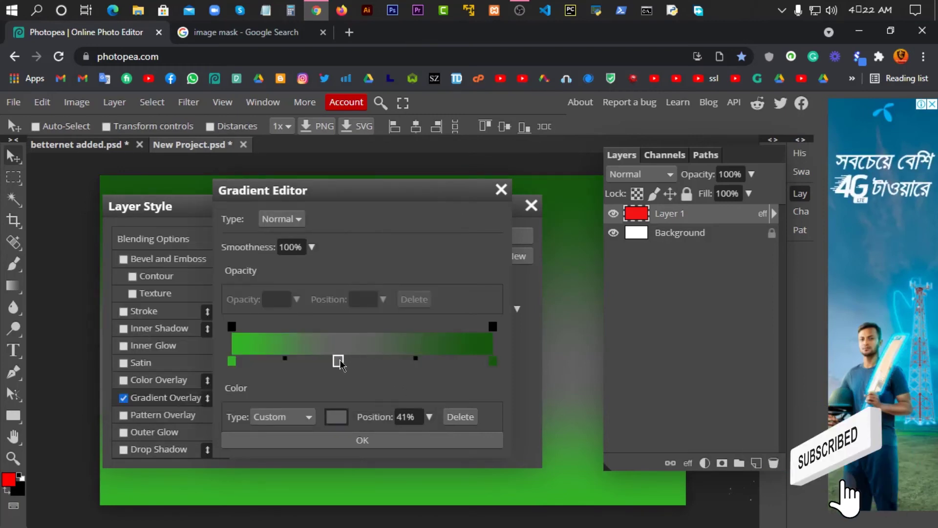
click(452, 419)
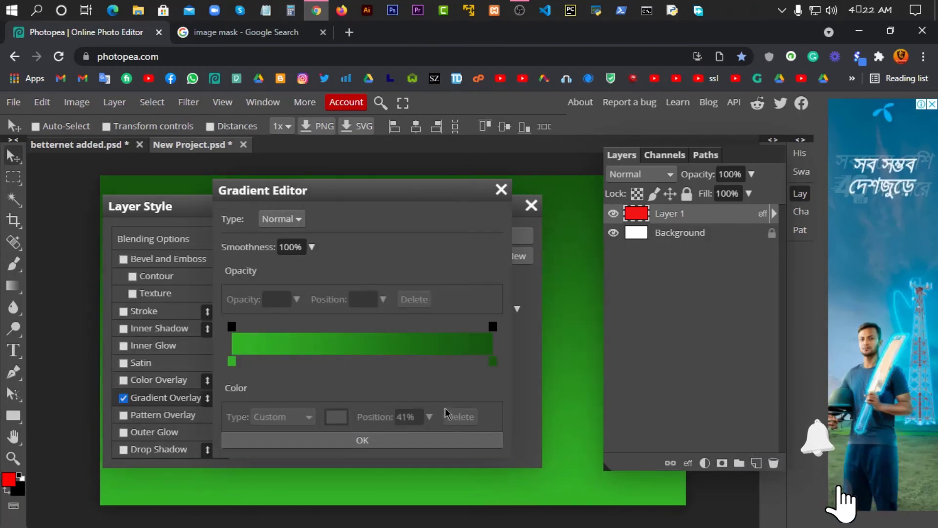
click(373, 448)
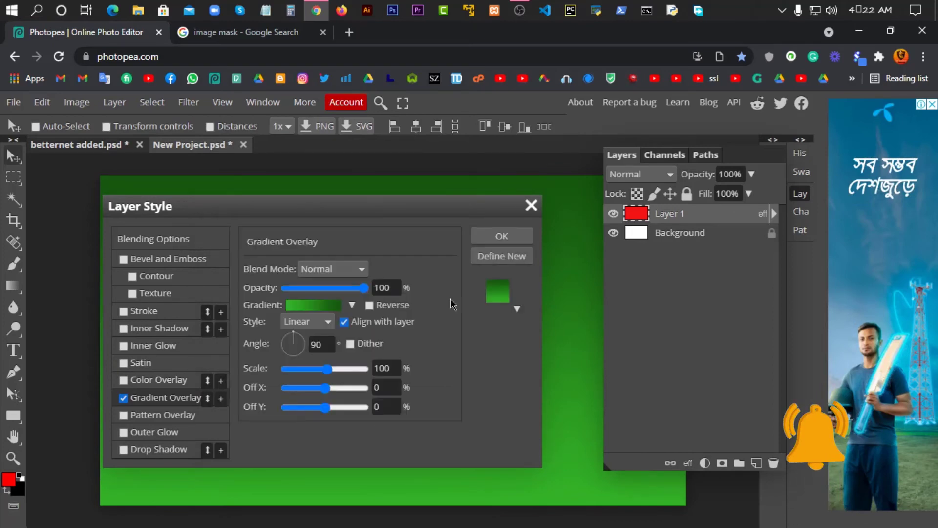
click(500, 239)
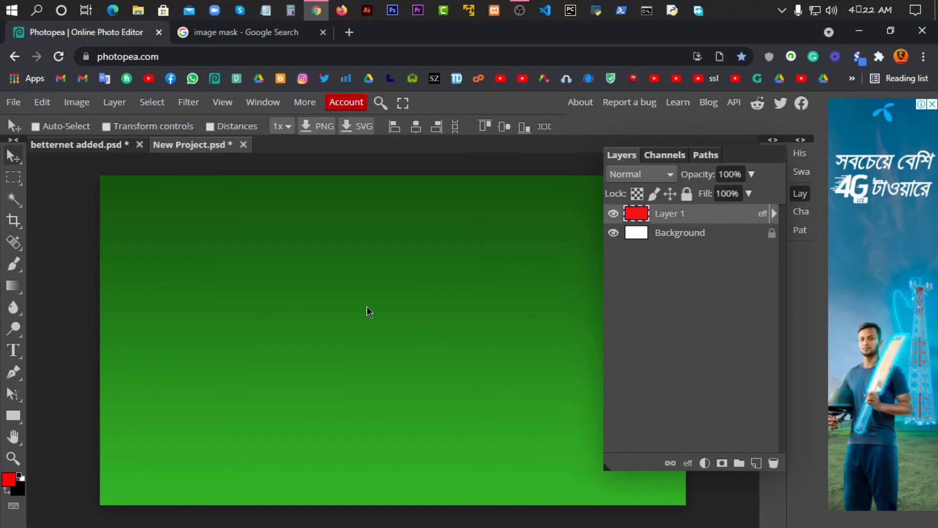
- Move Layer 1 downwards, centre it horizontally and vertically against a selection of the whole canvas, and deselect
drag(366, 306, 351, 409)
key(ctrl+a)
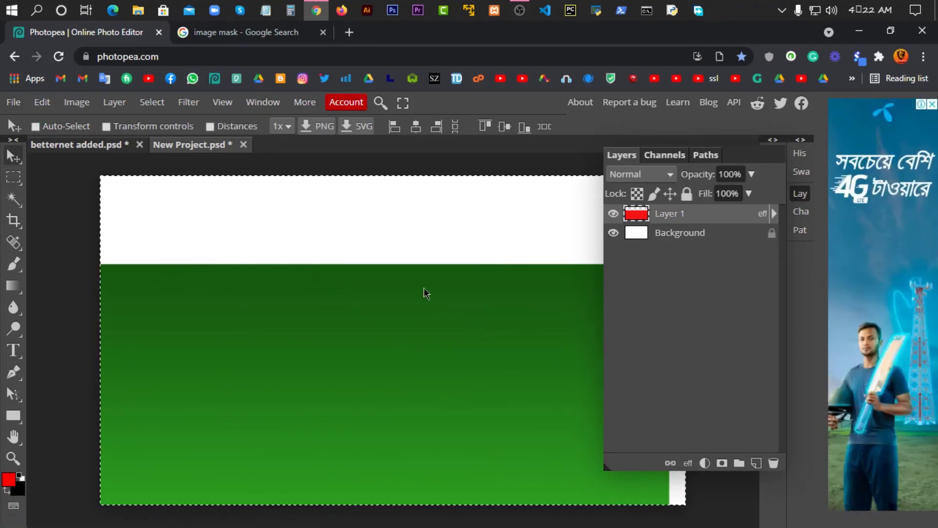
click(416, 128)
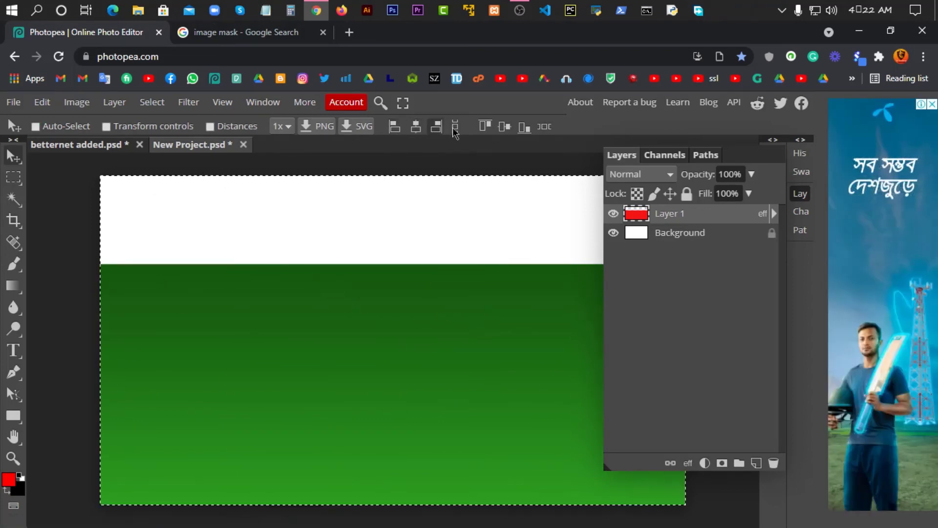
click(508, 127)
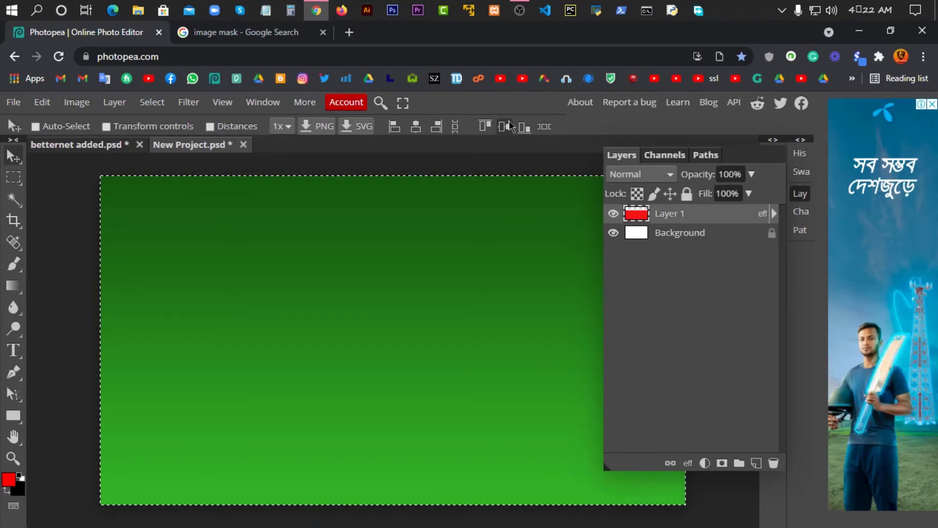
click(11, 158)
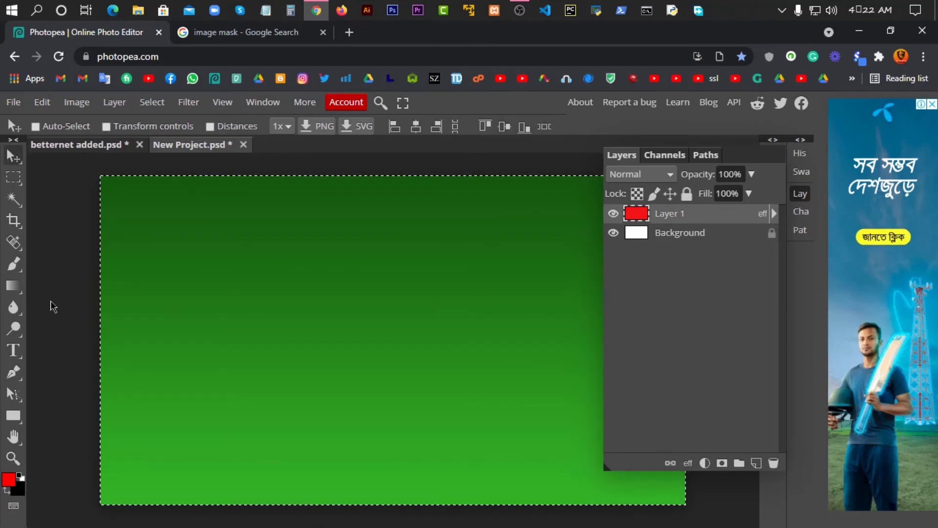
key(ctrl+d)
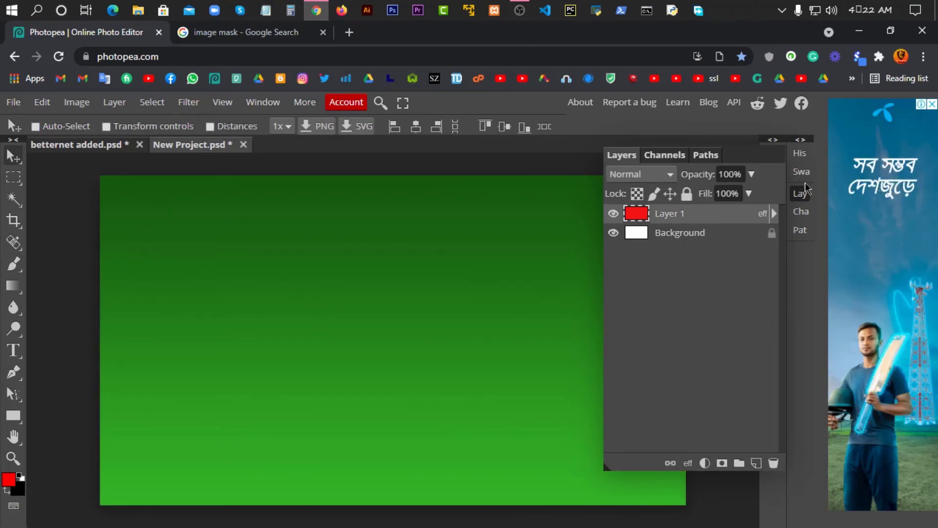
- Add an empty layer above Layer 1 and a white 66 px text PHOTOPEA.COM, placed centrally near the canvas's upper edge
click(757, 464)
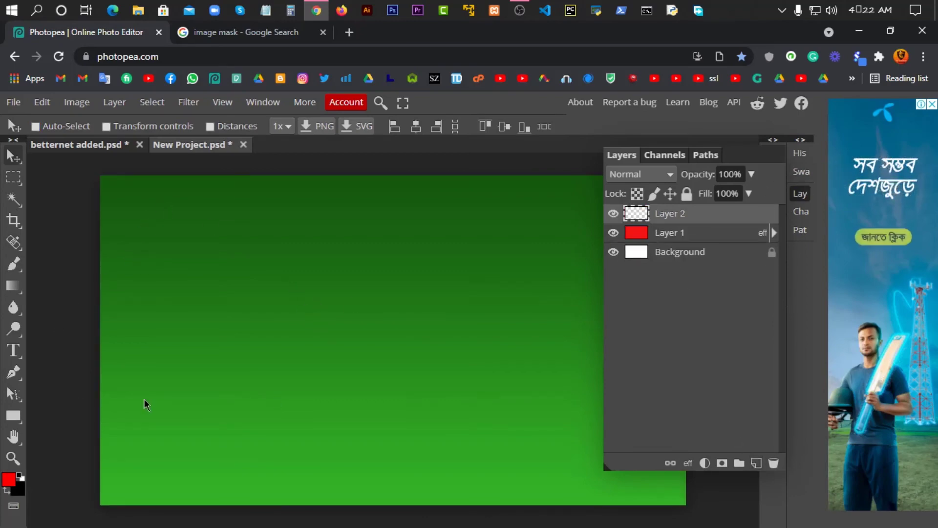
click(13, 350)
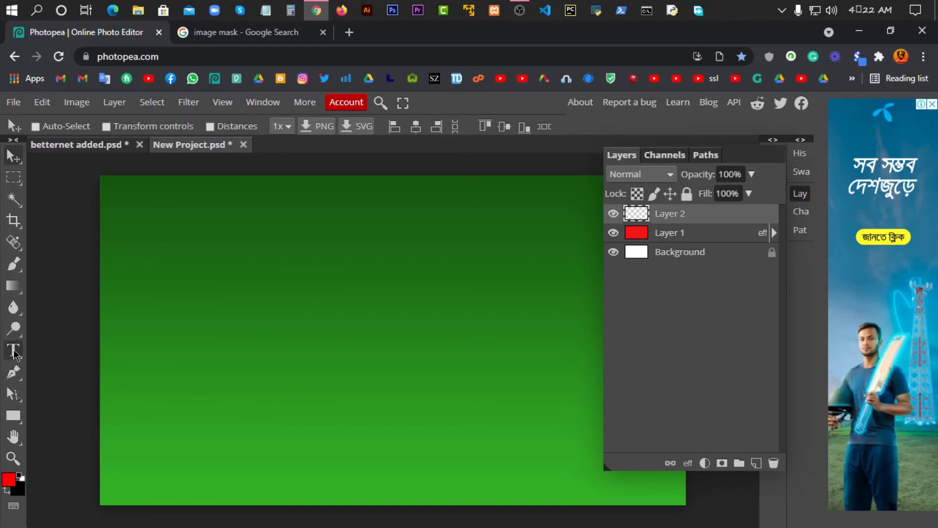
click(298, 212)
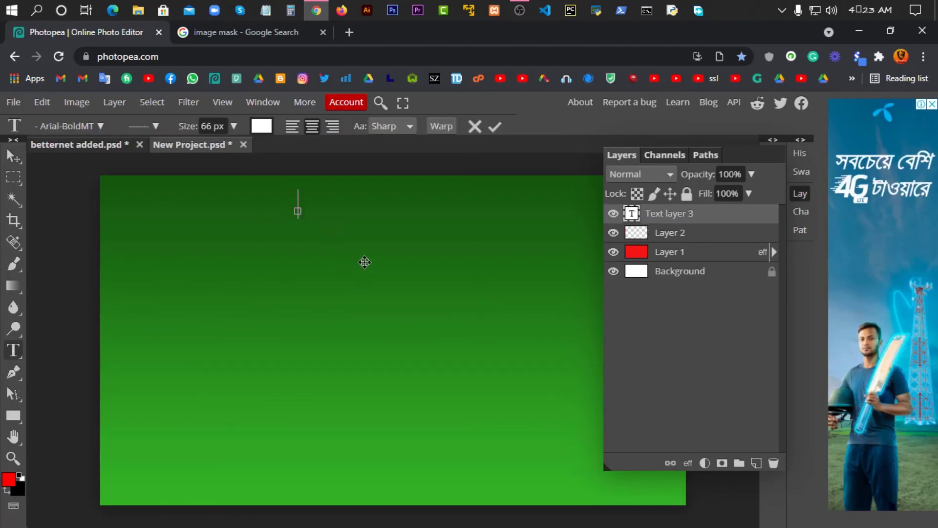
text(pHOTO)
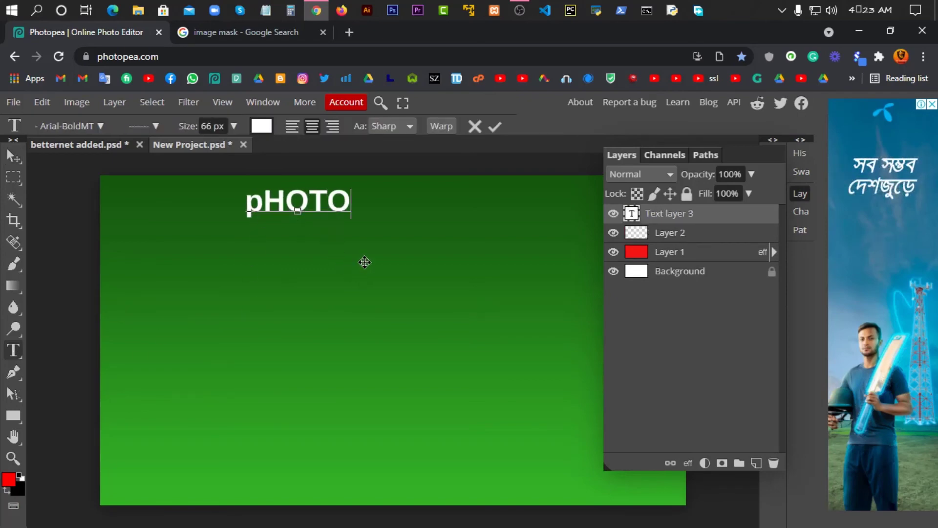
key(BackSpace)
key(BackSpace)
key(BackSpace)
key(BackSpace)
key(BackSpace)
text(PHOTOPEA)
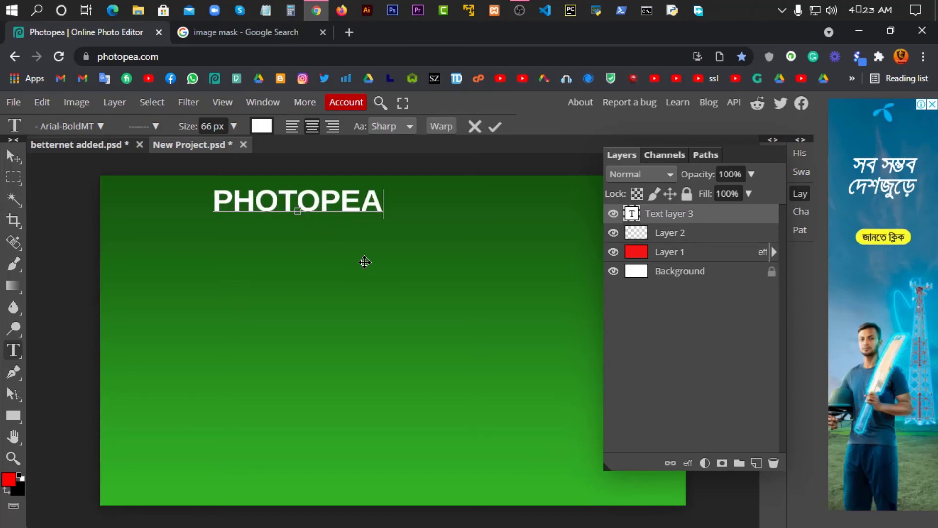
text(.COM)
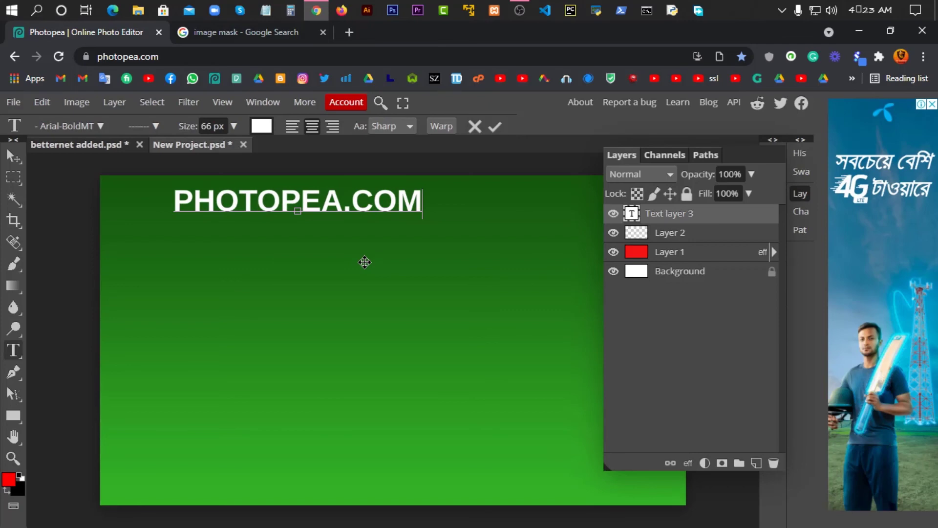
click(14, 156)
drag(241, 206, 356, 215)
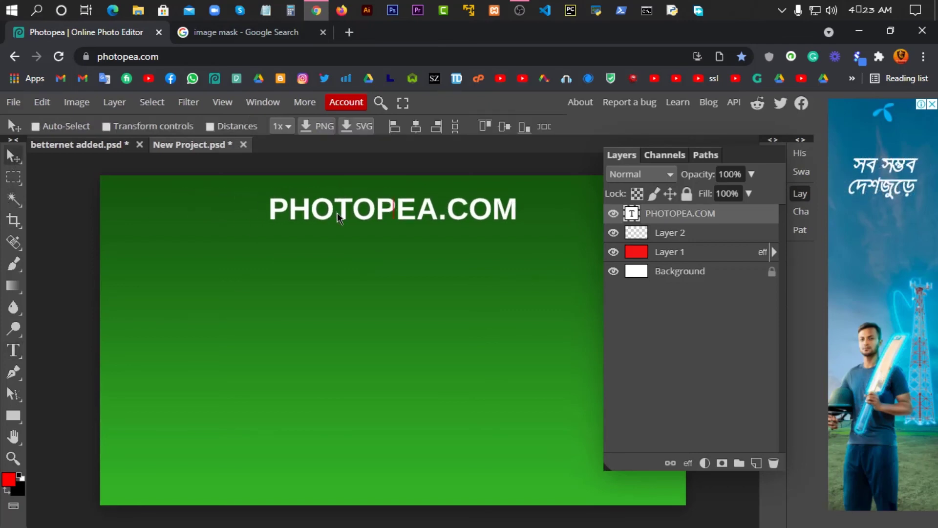
- Draw a red rectangle without stroke on Layer 2, slightly larger than the PHOTOPEA.COM text and behind it
click(676, 237)
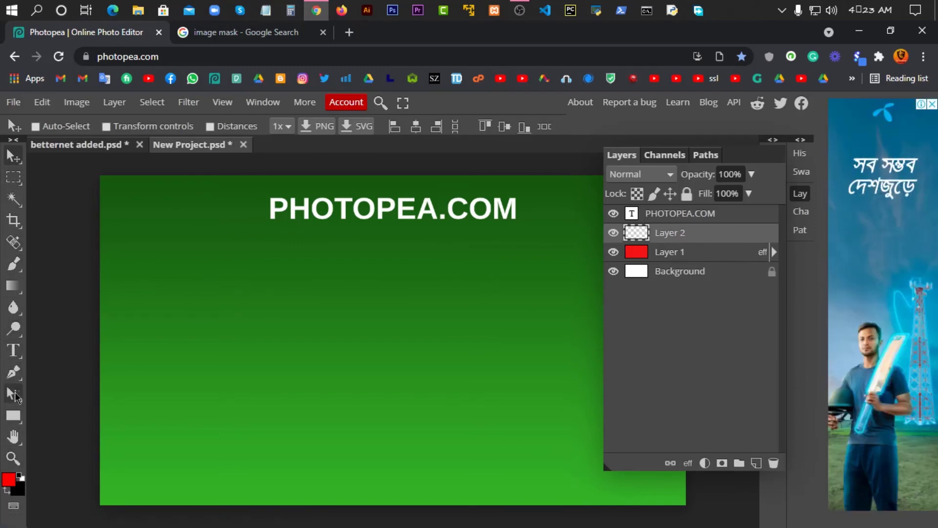
click(13, 417)
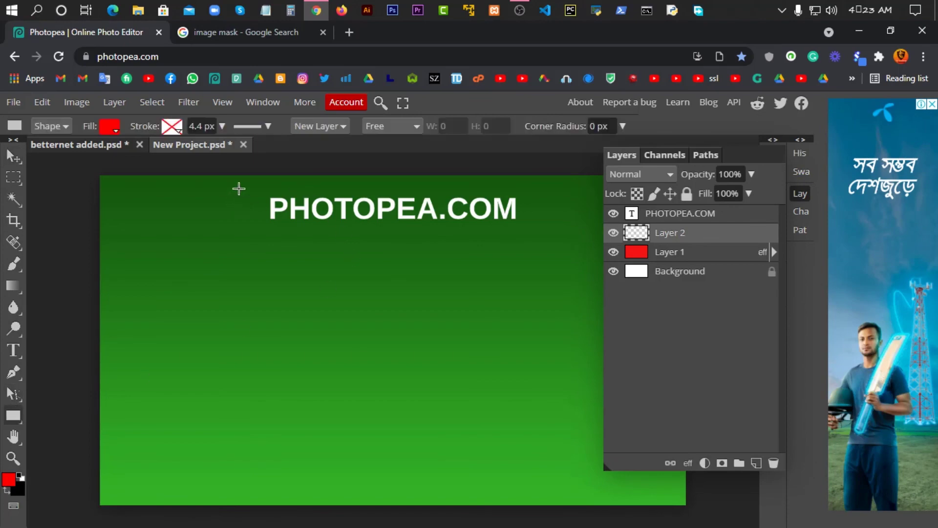
drag(239, 189, 542, 235)
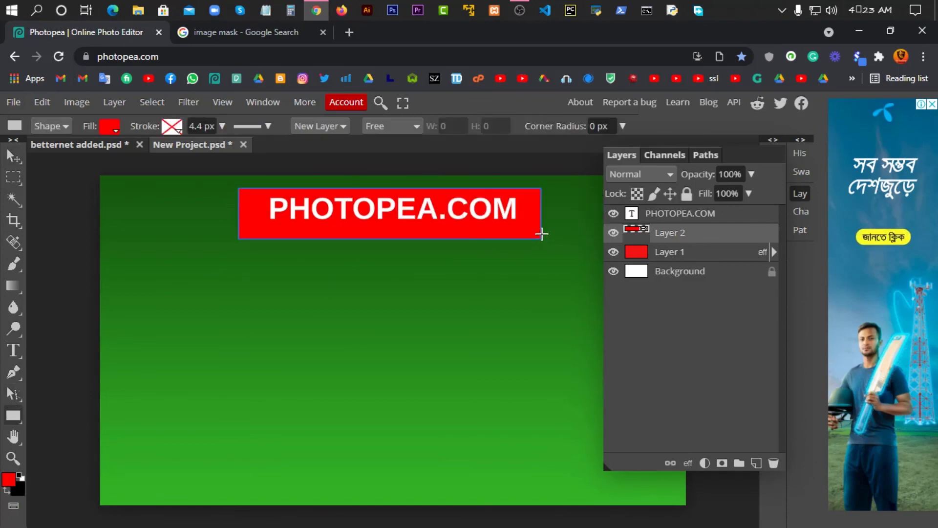
- Shift the red rectangle slightly up and right, and nudge the PHOTOPEA.COM text slightly down and left to centre it inside
click(13, 157)
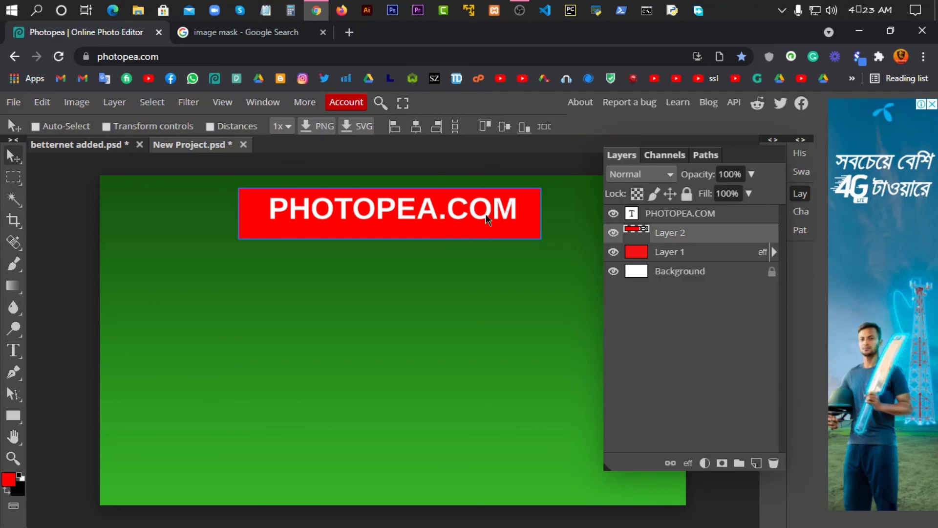
mouse_move(419, 208)
mouse_down()
mouse_move(424, 223)
mouse_move(424, 206)
mouse_up()
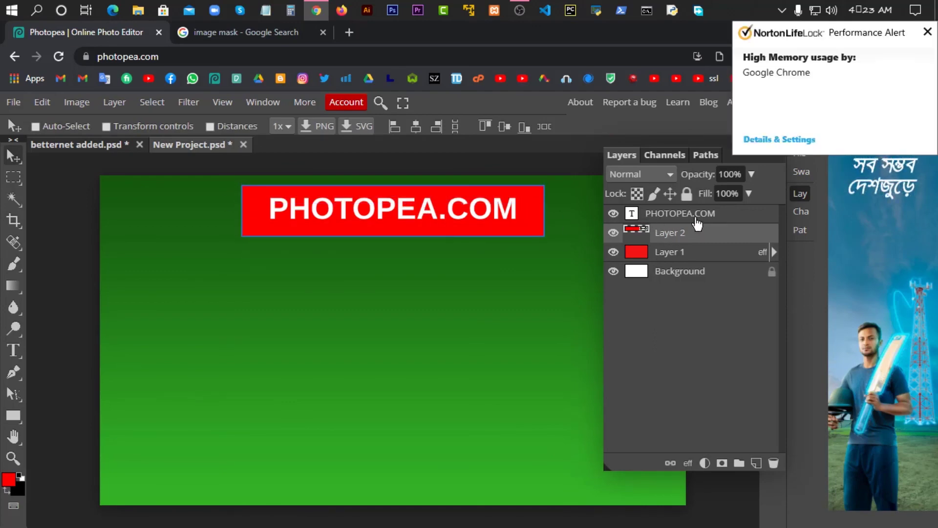
click(696, 219)
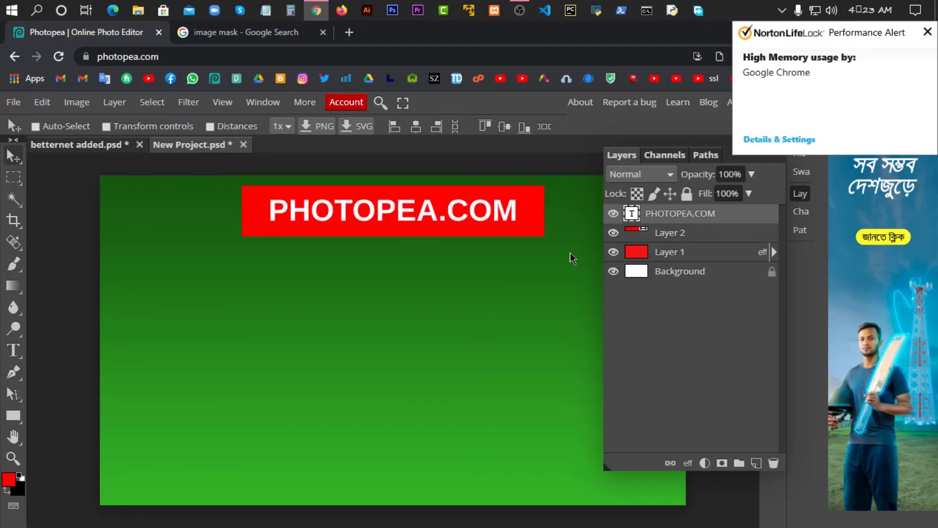
key(Left)
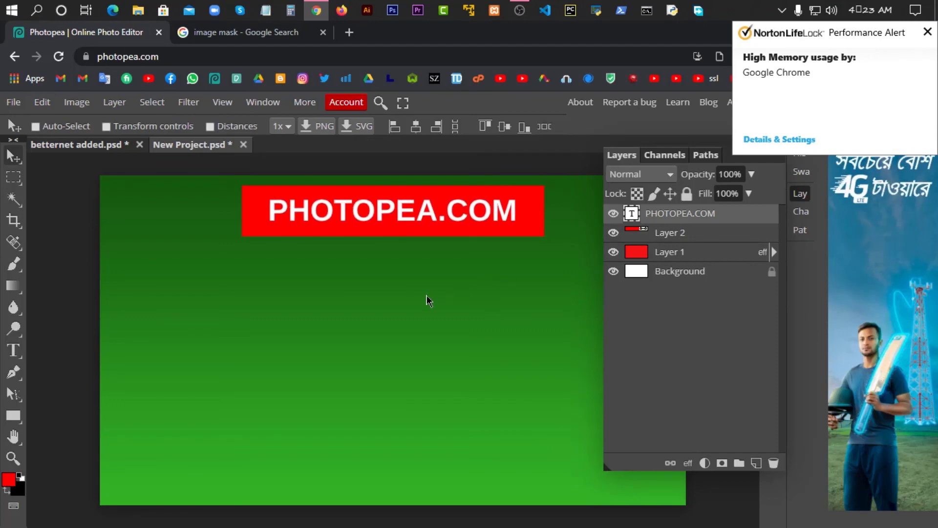